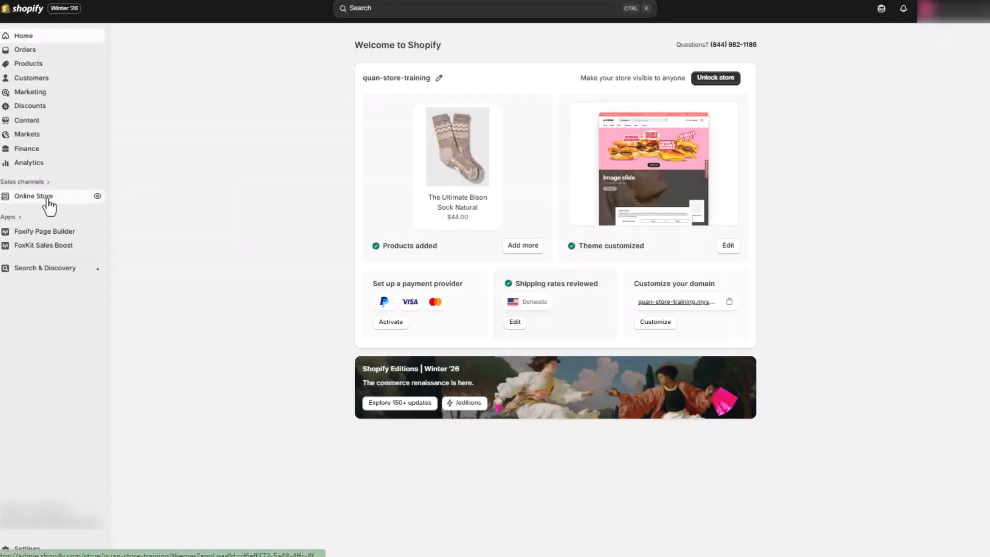
Step: Replace the visitor password in the online store's preferences with a new storefront password and save the change
left_click(50, 206)
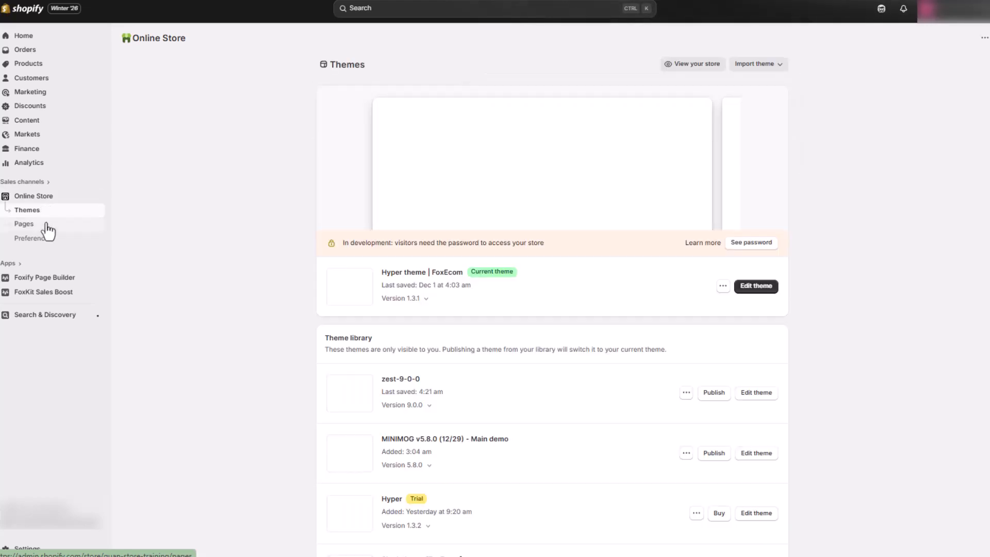
left_click(45, 245)
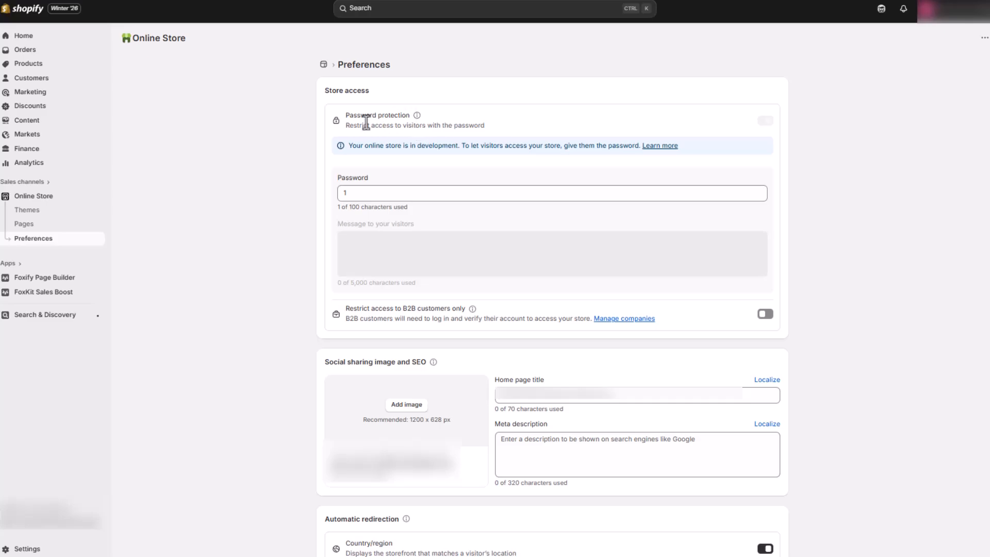
left_click(383, 194)
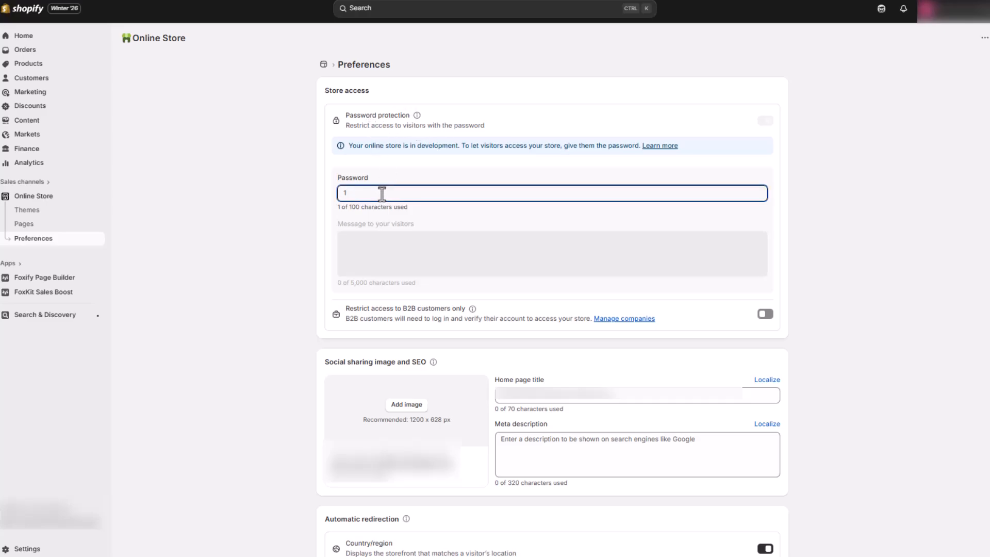
key("BackSpace")
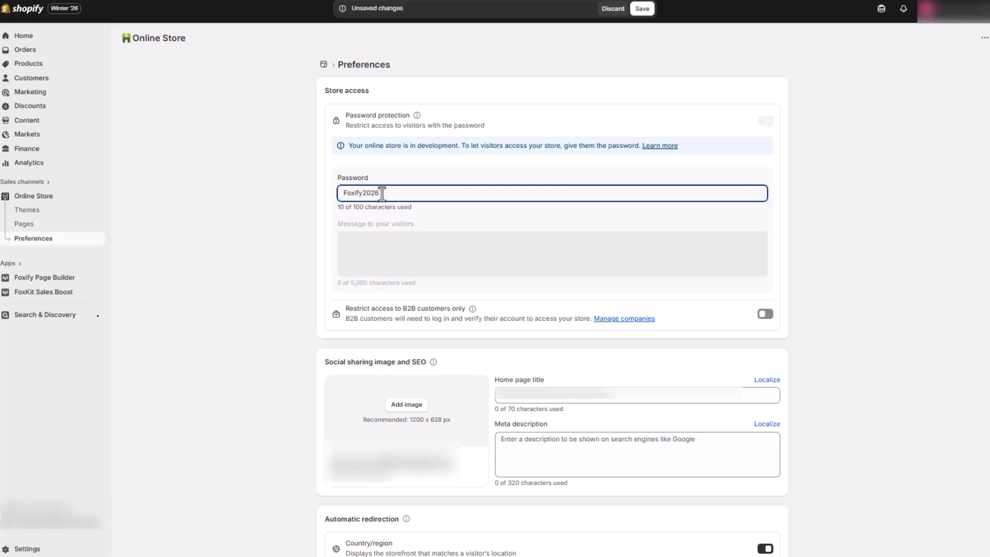
left_click(643, 10)
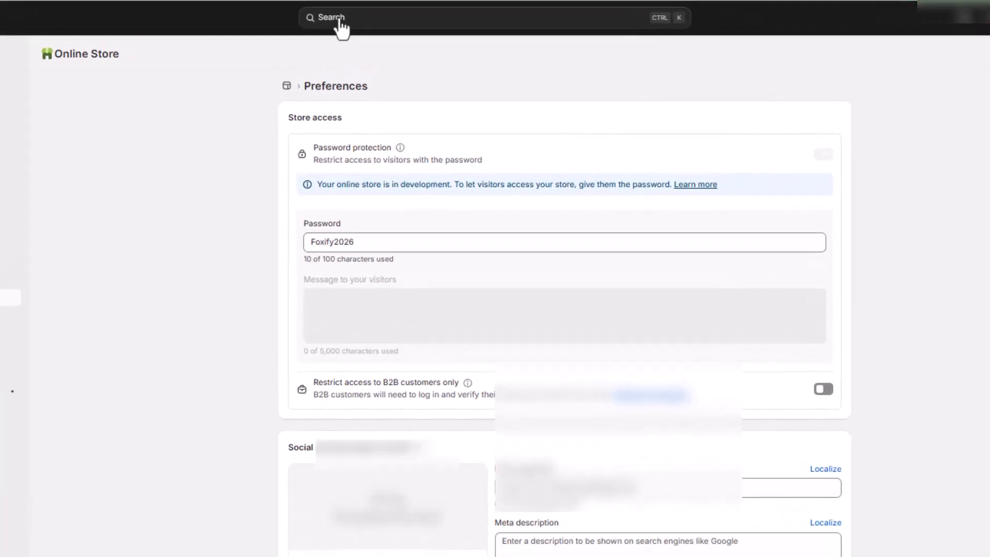
Step: Find Foxify Page Builder among the installed apps through the admin search and open it
left_click(361, 9)
left_click(213, 70)
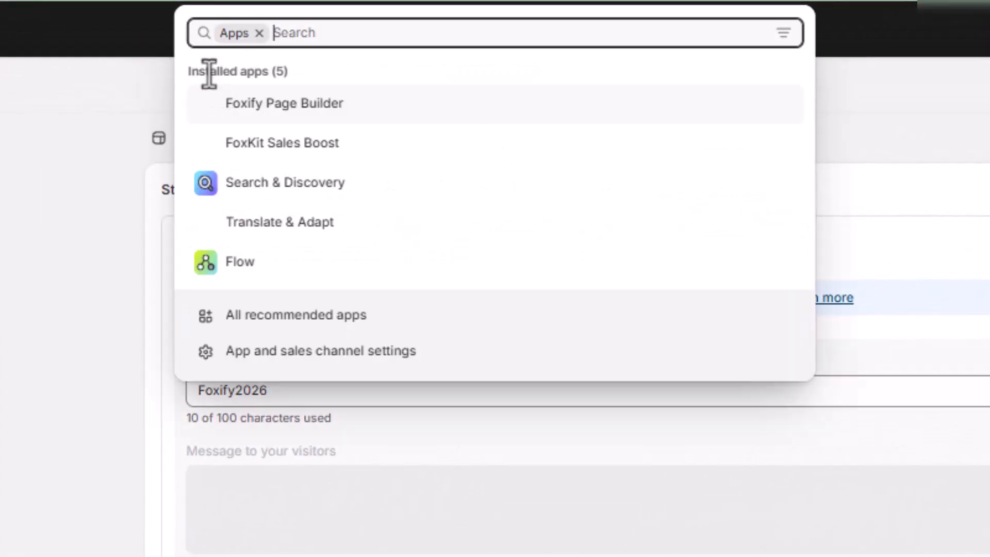
left_click(239, 105)
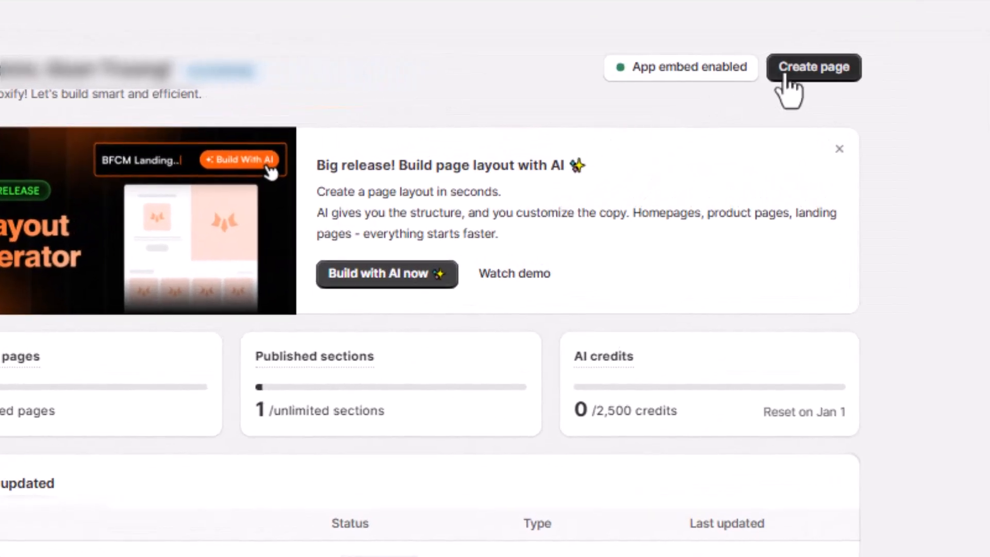
Step: Create a new page of the Password type, starting from scratch
left_click(784, 75)
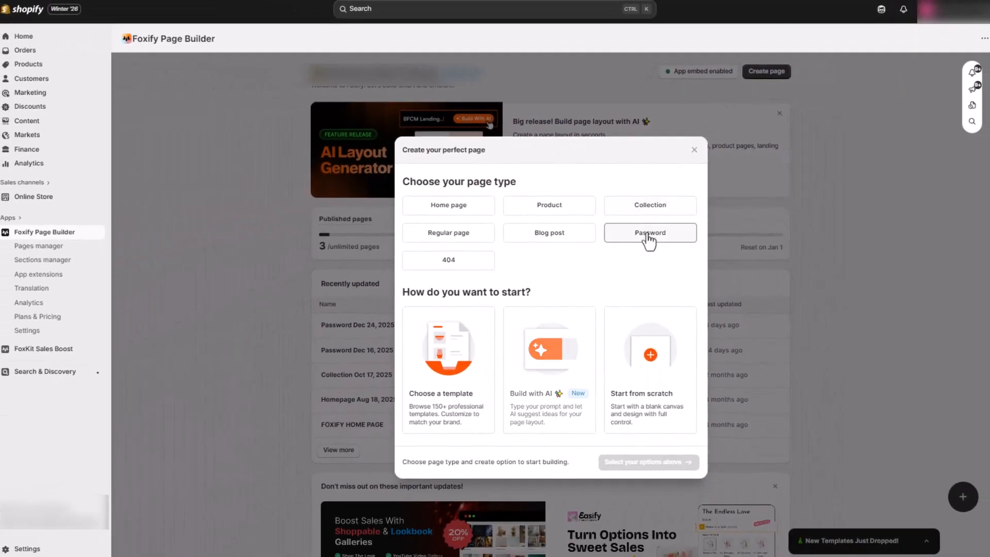
left_click(648, 236)
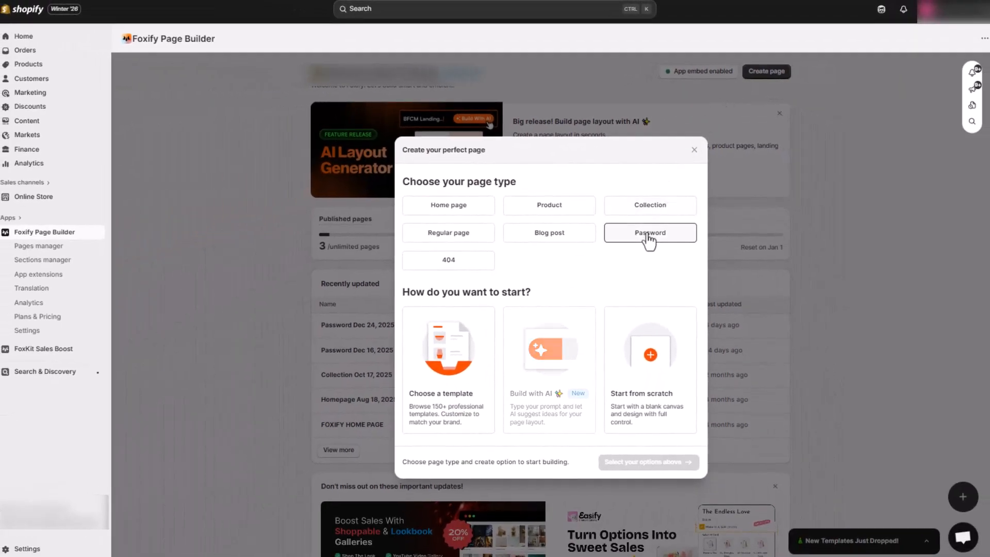
left_click(663, 391)
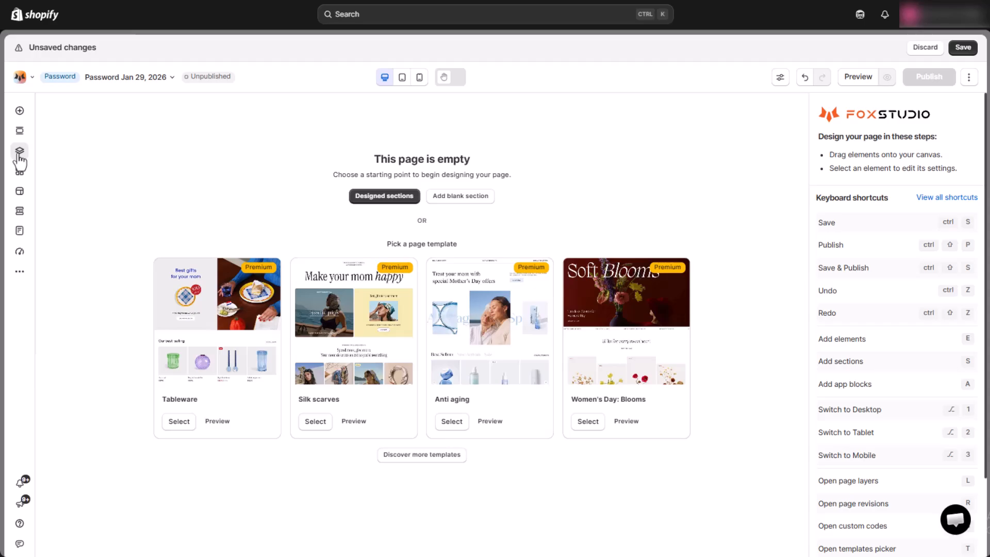
Step: Insert the designed Newsletter section with centred text, an orange Subscribe button and social icons into the empty page
left_click(20, 153)
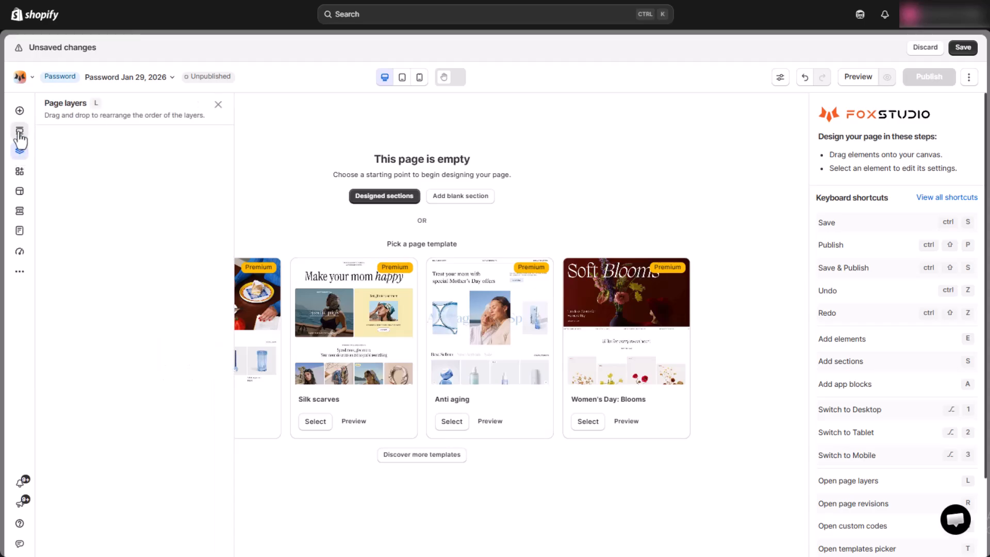
left_click(20, 130)
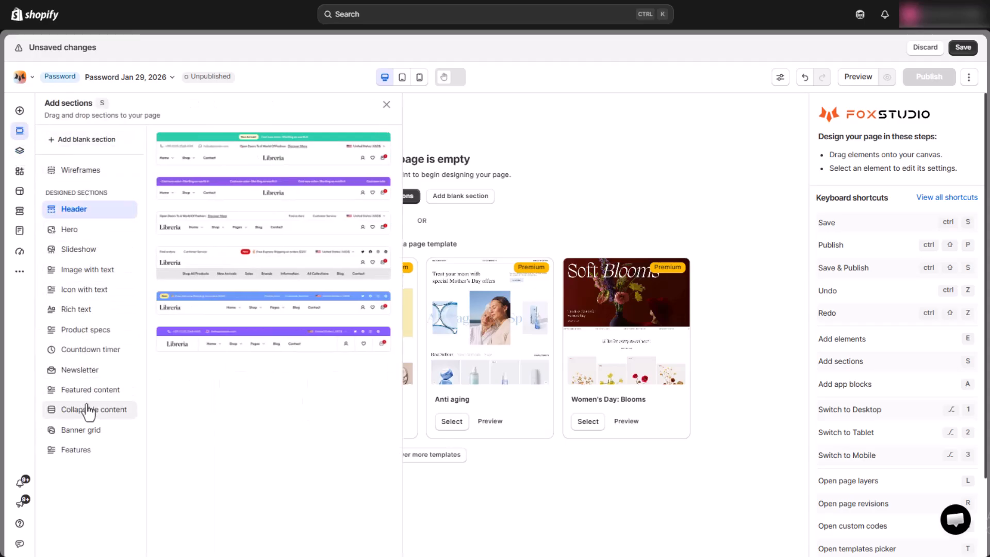
left_click(85, 371)
scroll(267, 283, "down", 10)
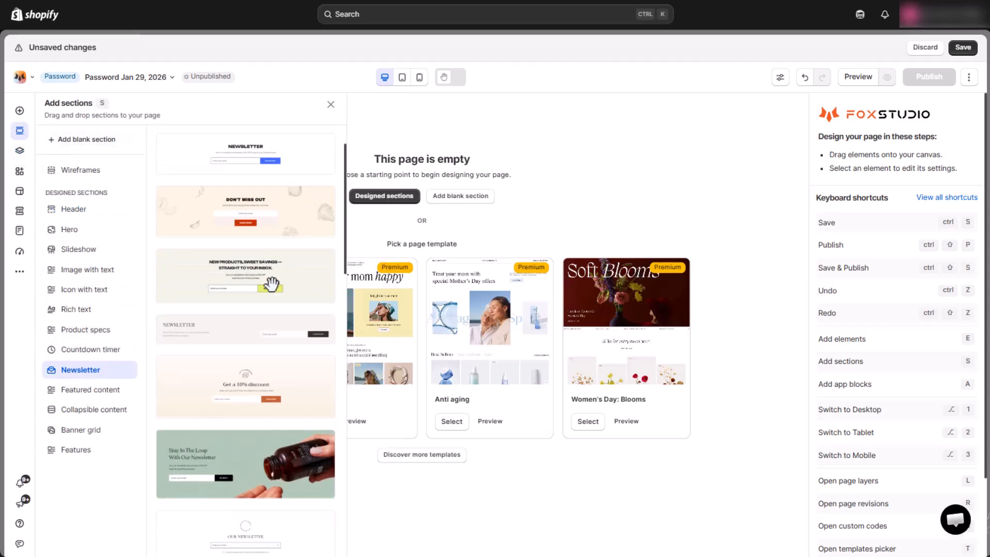
scroll(257, 297, "down", 5)
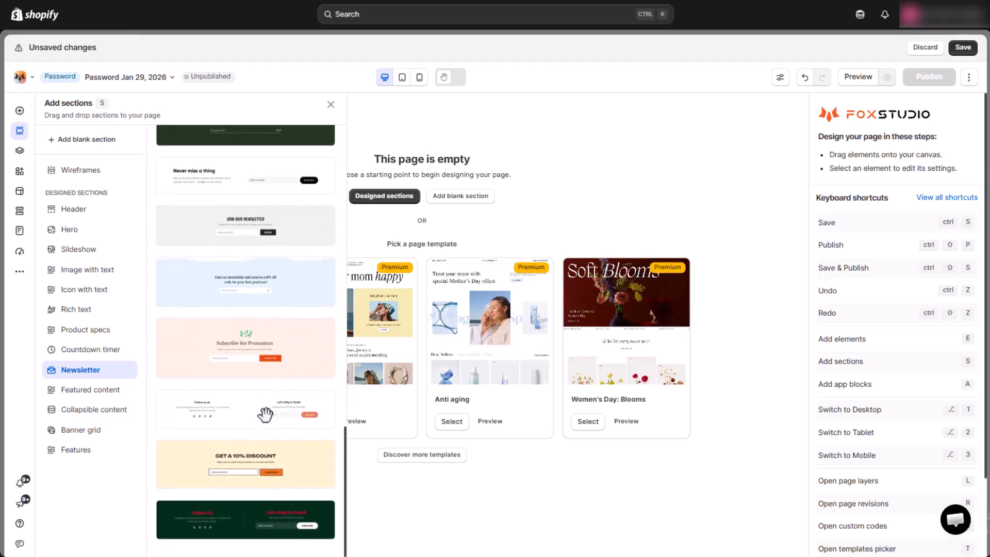
scroll(265, 403, "up", 5)
left_click_drag(246, 317, 408, 192)
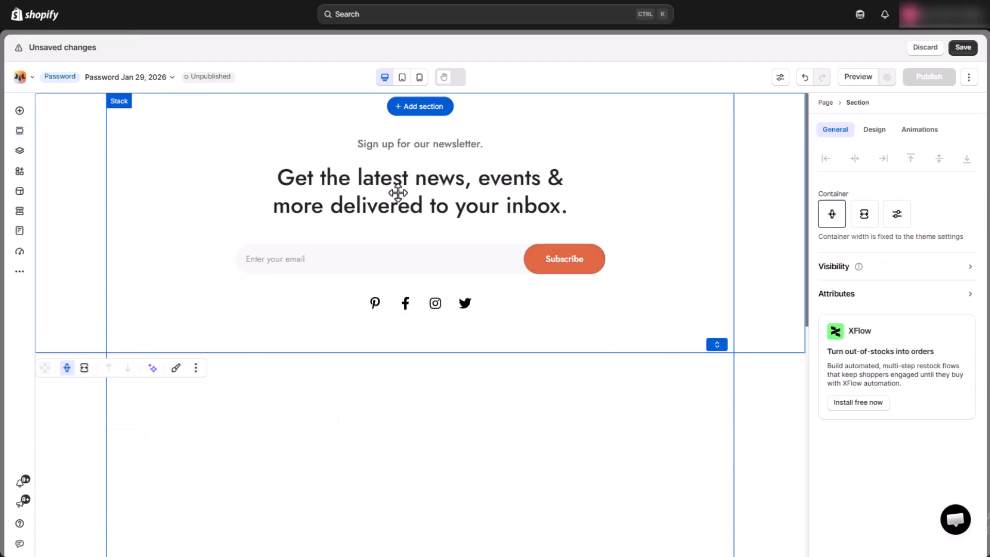
left_click(878, 130)
scroll(917, 219, "down", 3)
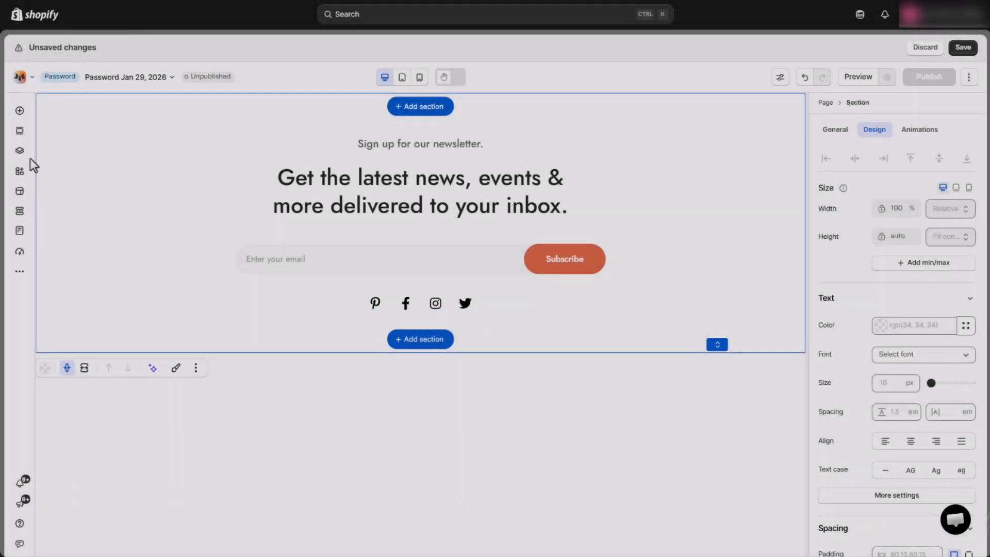
Step: Reorder the section's layers so the "Get the latest news" heading sits above the "Sign up for our newsletter" text
left_click(21, 151)
left_click(76, 149)
left_click(84, 166)
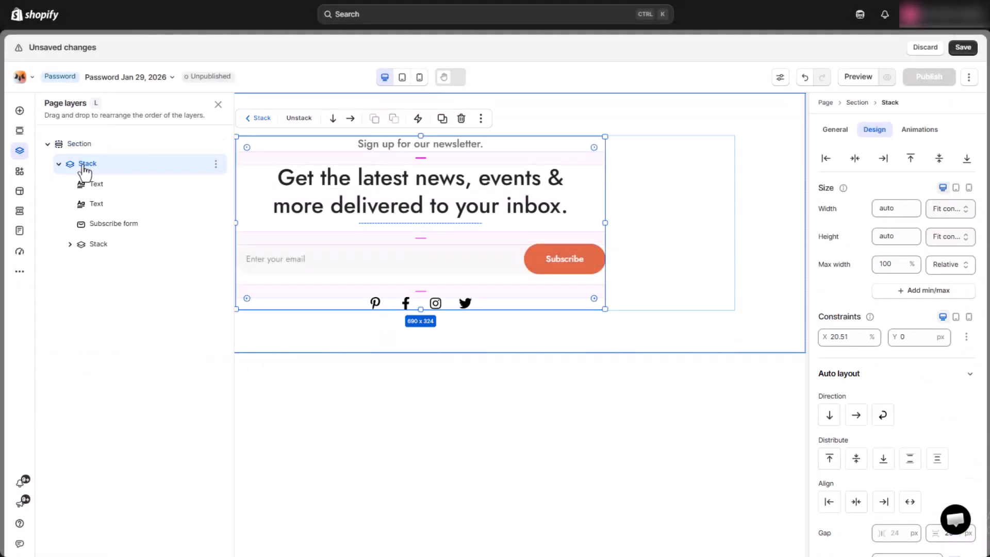
left_click_drag(96, 203, 114, 188)
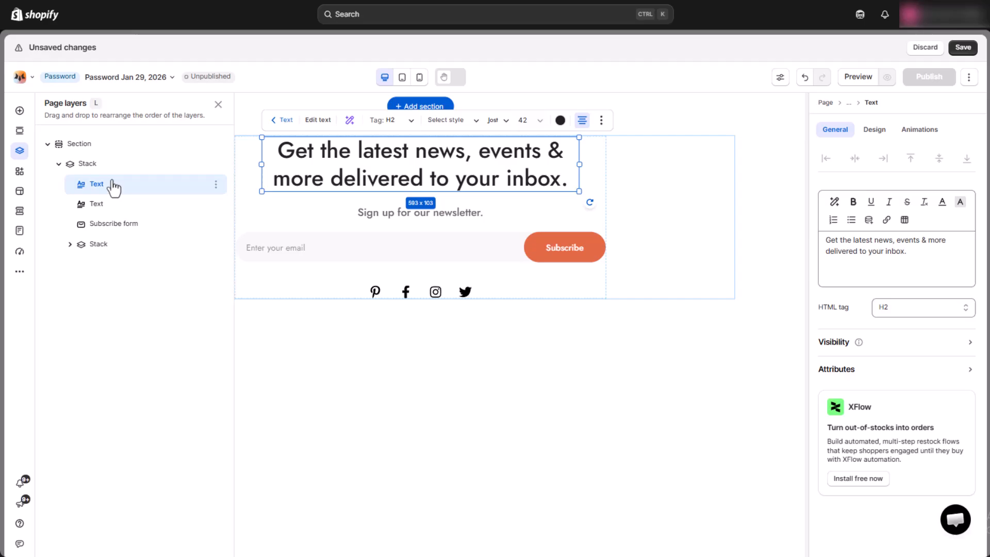
left_click(218, 104)
Step: Add a Heading element above the newsletter heading and adjust its width so the text fits on one line
left_click(20, 111)
left_click_drag(185, 154, 411, 145)
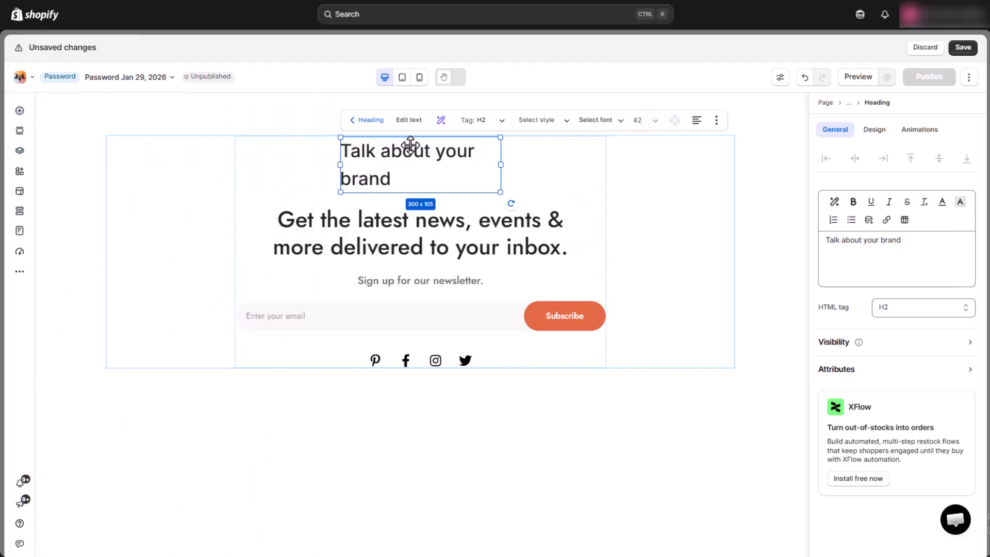
left_click_drag(492, 168, 554, 165)
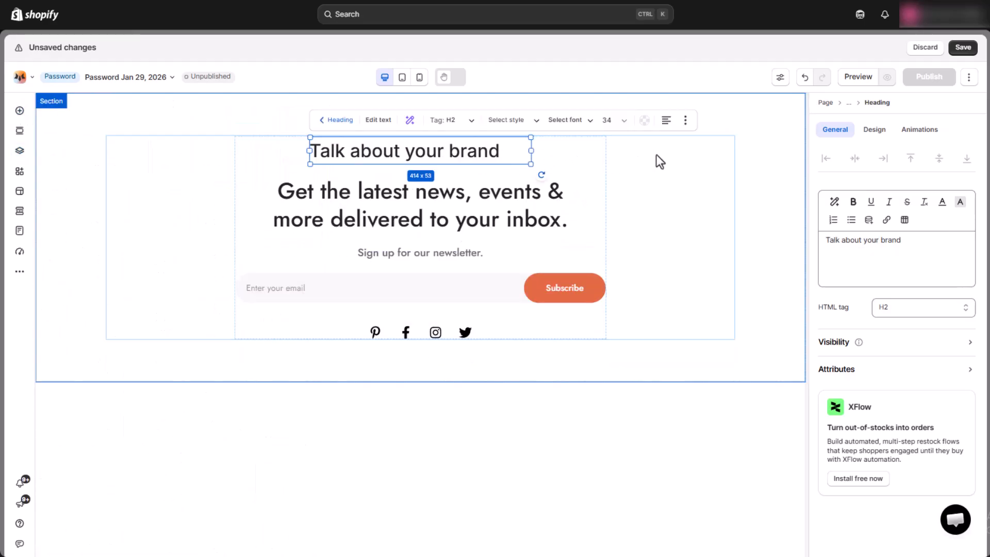
left_click(874, 130)
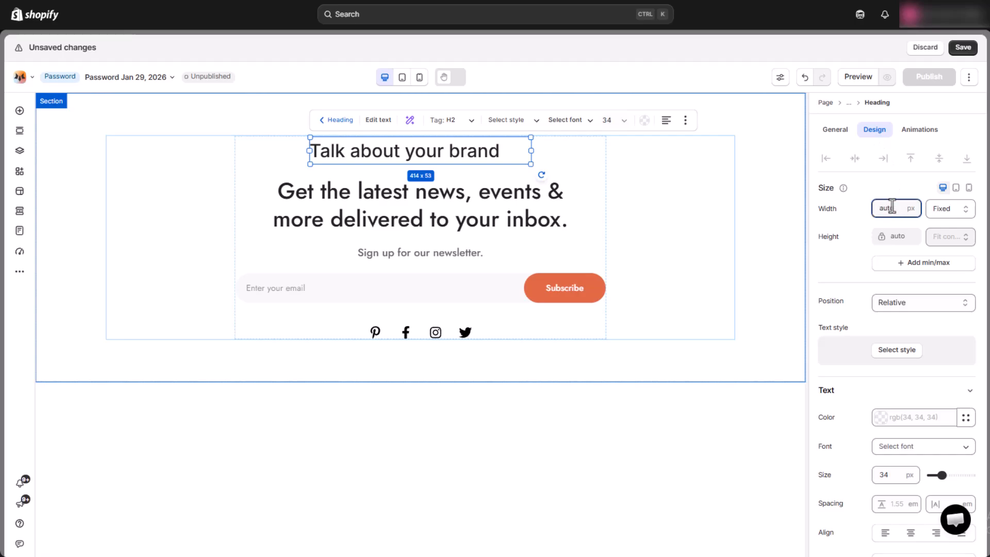
key("ctrl+z")
Step: Change the new heading's text to "Lumière Living"
left_click(834, 129)
left_click_drag(912, 243, 792, 239)
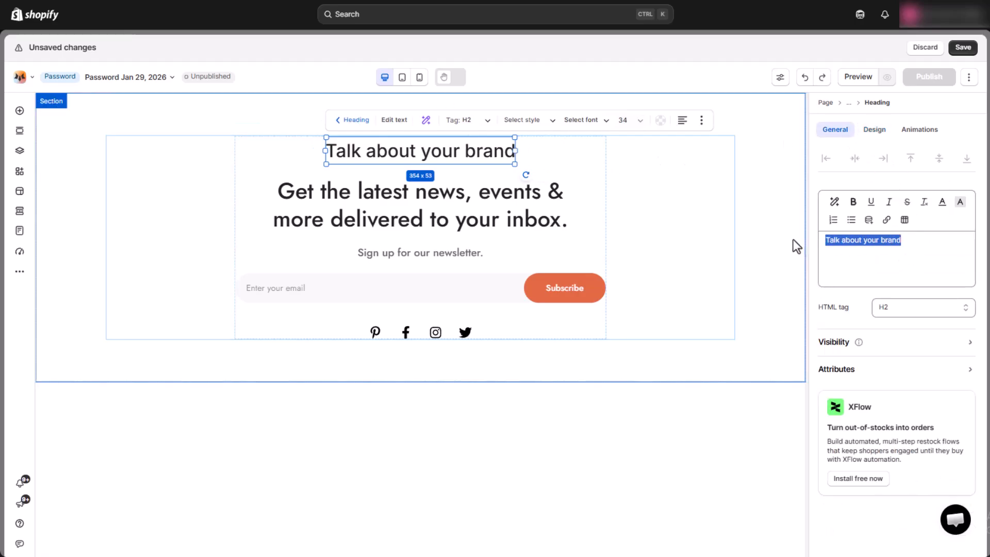
type("Lumière Living")
Step: Style the "Lumière Living" heading with a 48 px size, the Abhaya Libre font and the H1 tag
left_click(669, 121)
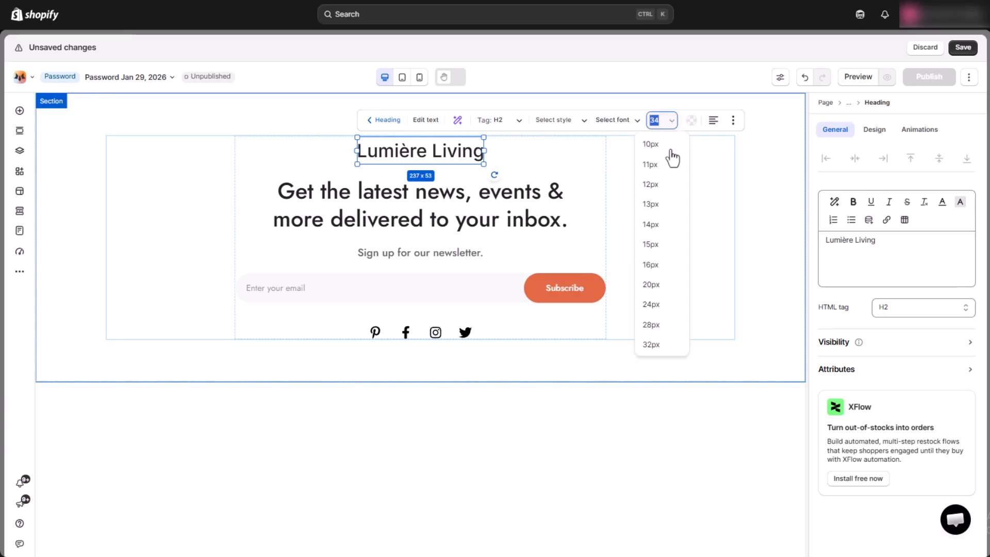
left_click(652, 322)
left_click(587, 120)
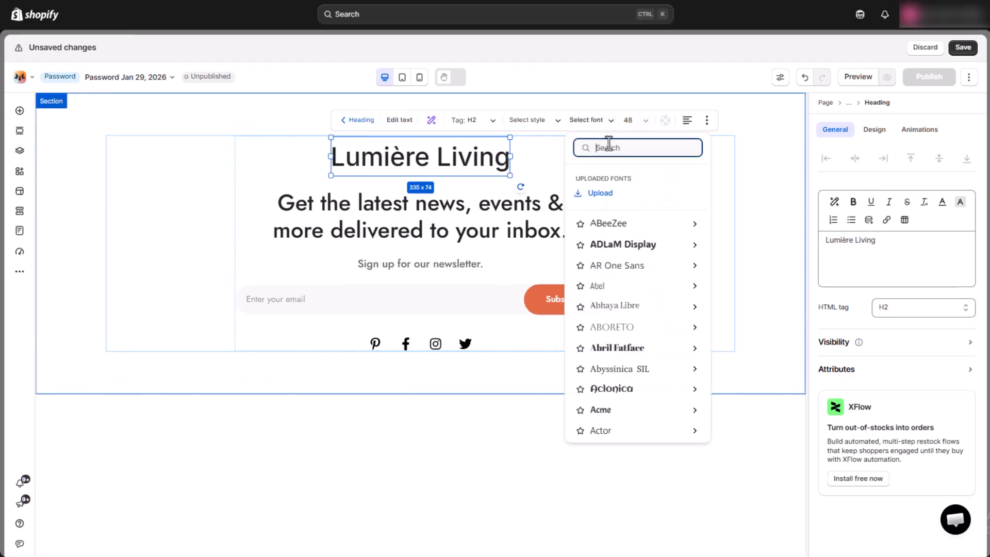
left_click(615, 306)
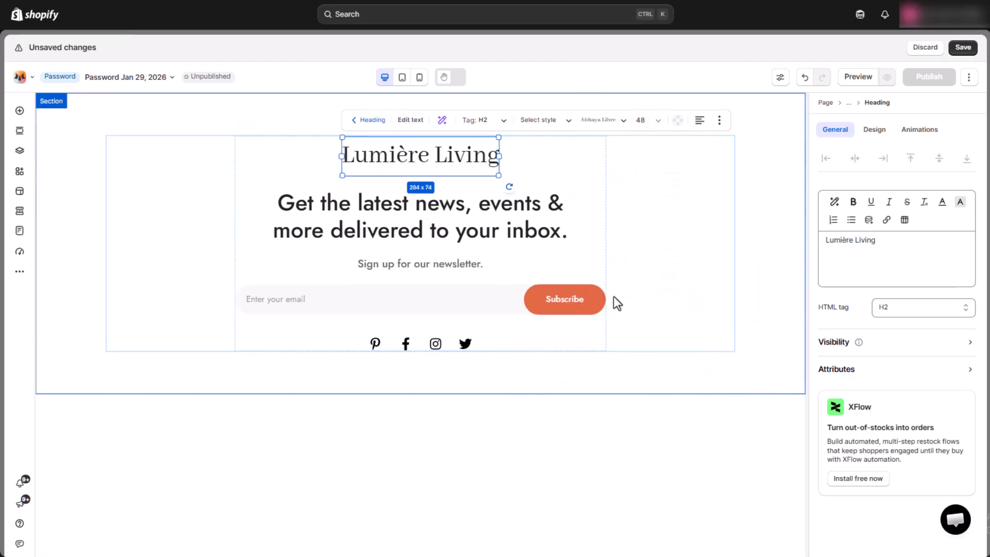
left_click(497, 120)
left_click(512, 214)
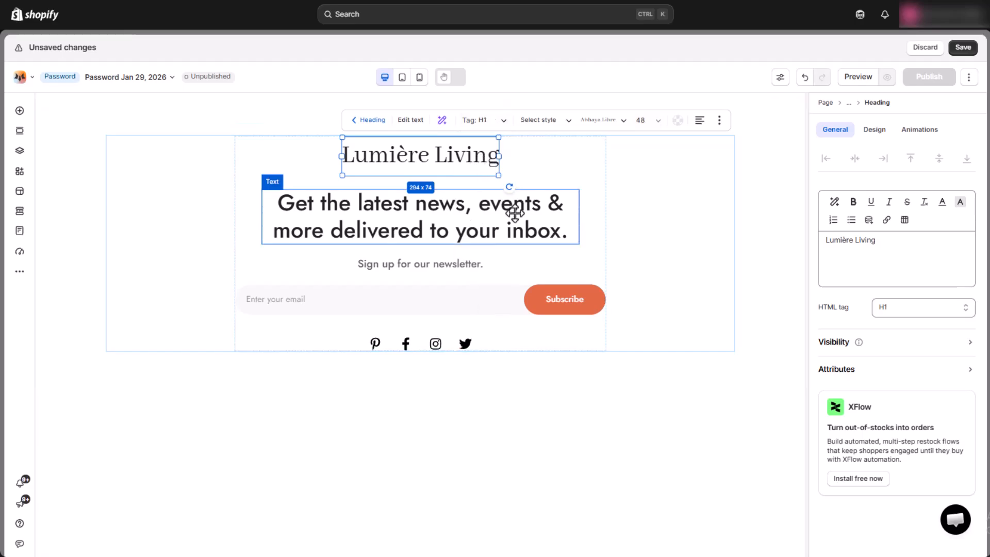
Step: Replace the "Get the latest news" heading with "COMMING SOON" in Abhaya Libre and enlarge its font size
triple_click(861, 245)
type("COMMING SOON")
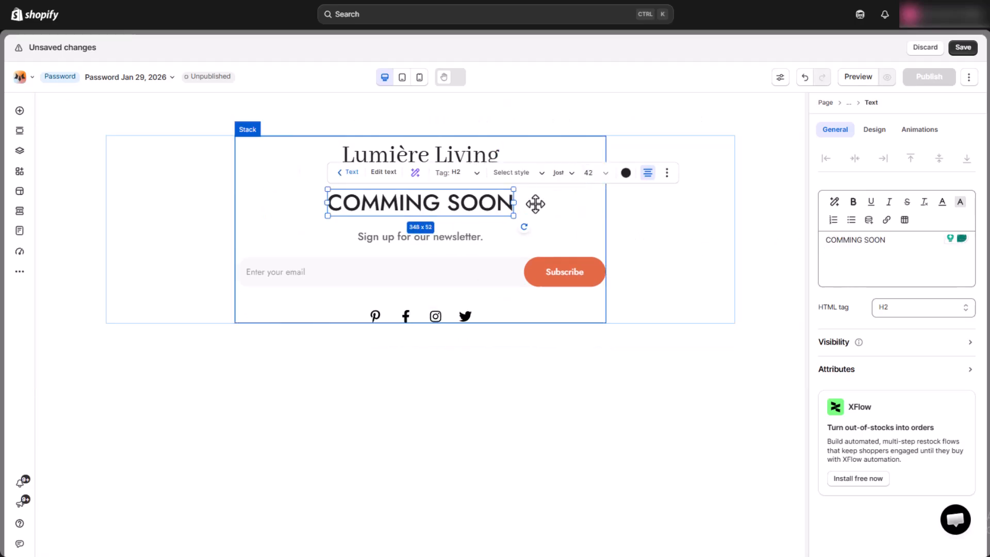
left_click(567, 174)
scroll(598, 402, "down", 4)
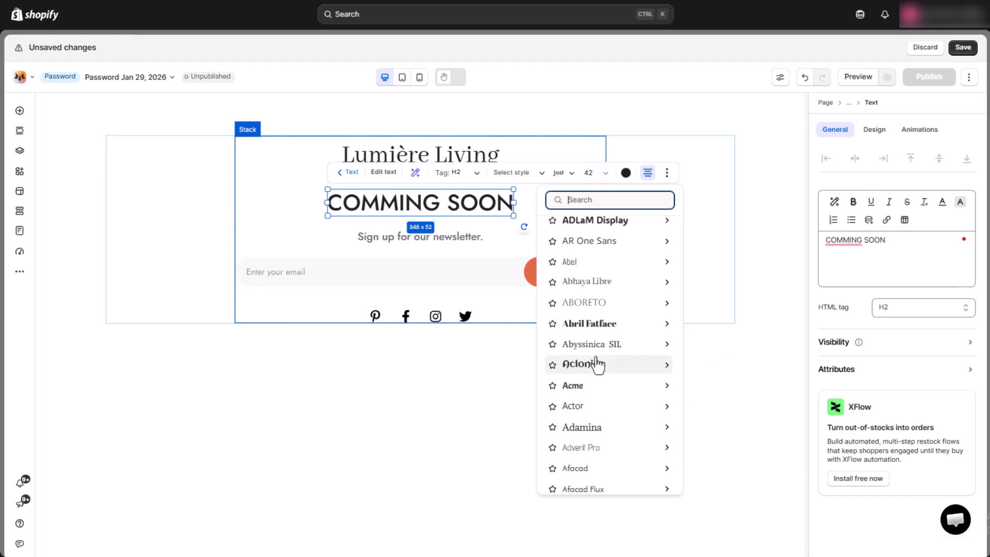
left_click(598, 281)
left_click(638, 174)
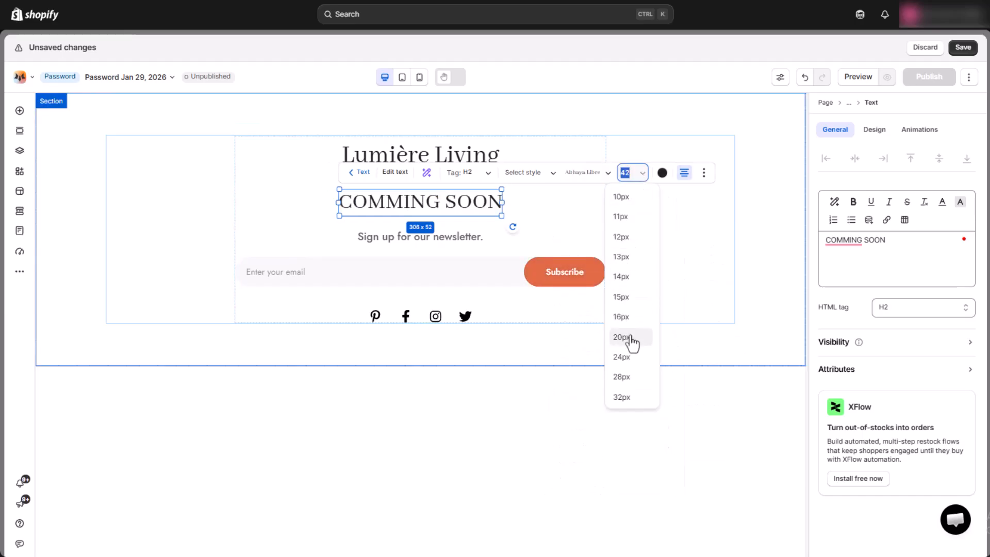
left_click(621, 395)
Step: Give the "Lumière Living" heading a bottom margin of 96 px
left_click(420, 154)
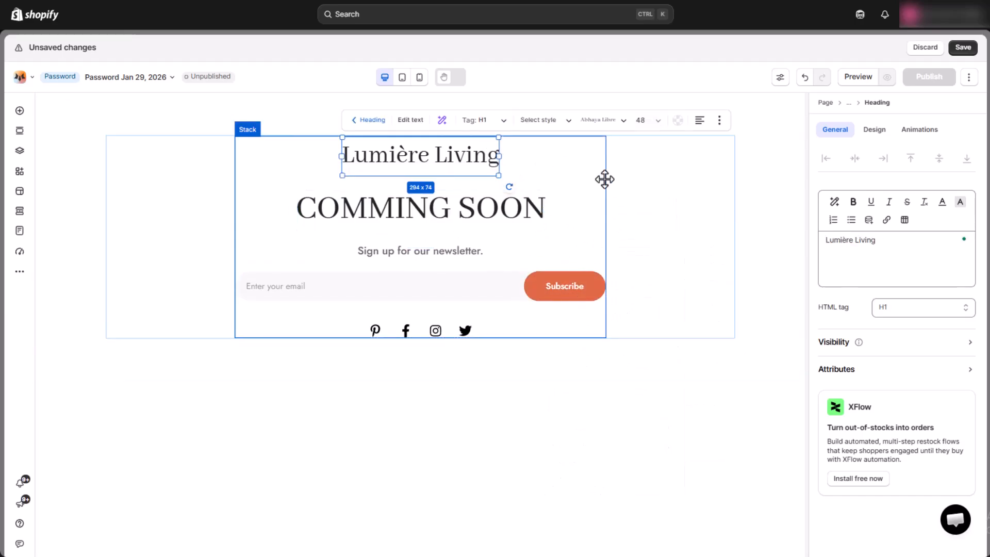
left_click(874, 130)
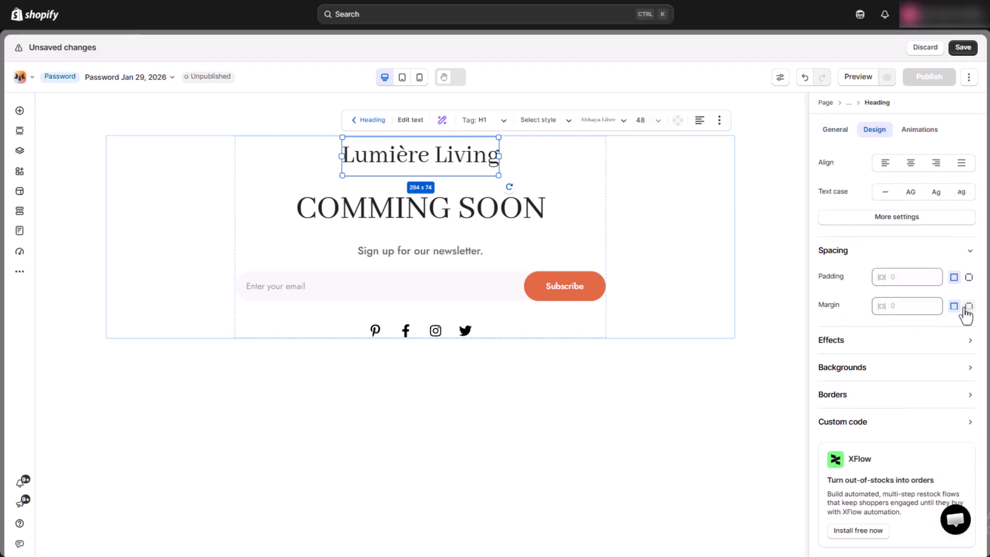
left_click(968, 306)
left_click(857, 354)
left_click(766, 453)
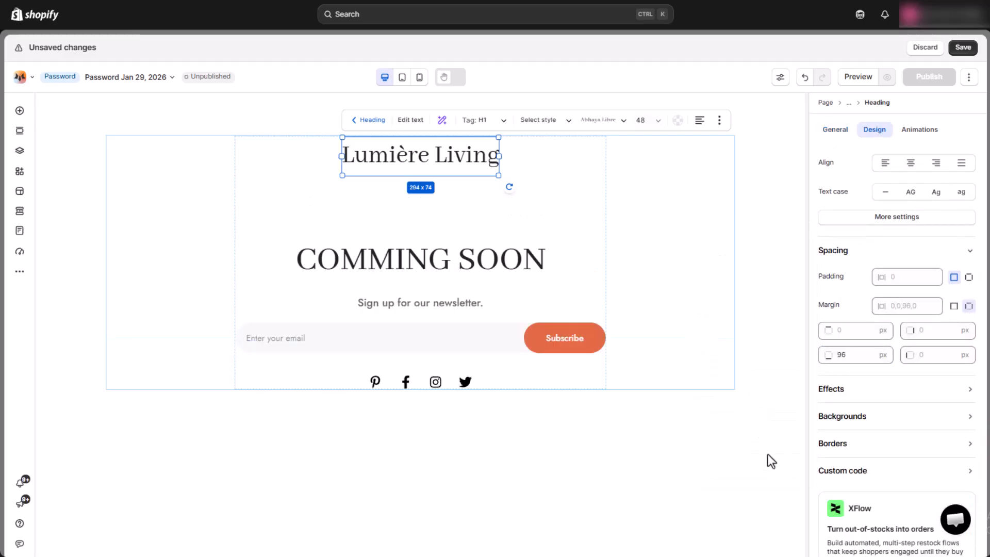
Step: Replace the newsletter sign-up line with "Sign up below and you'll be the first to know when we open!" in Abhaya Libre
left_click(458, 303)
left_click(840, 137)
type("Sign up below and you'll be the first to know when we open!")
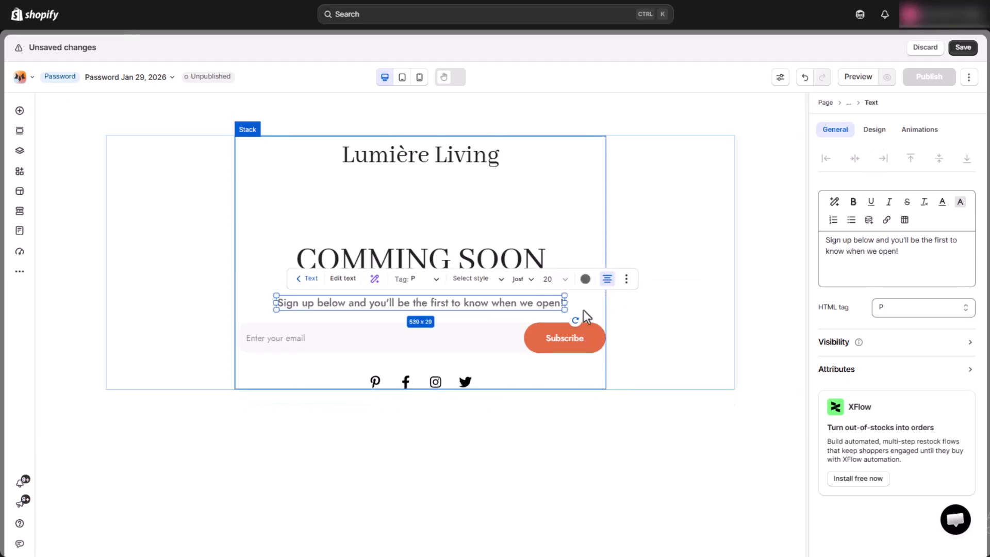
left_click(531, 279)
left_click(570, 286)
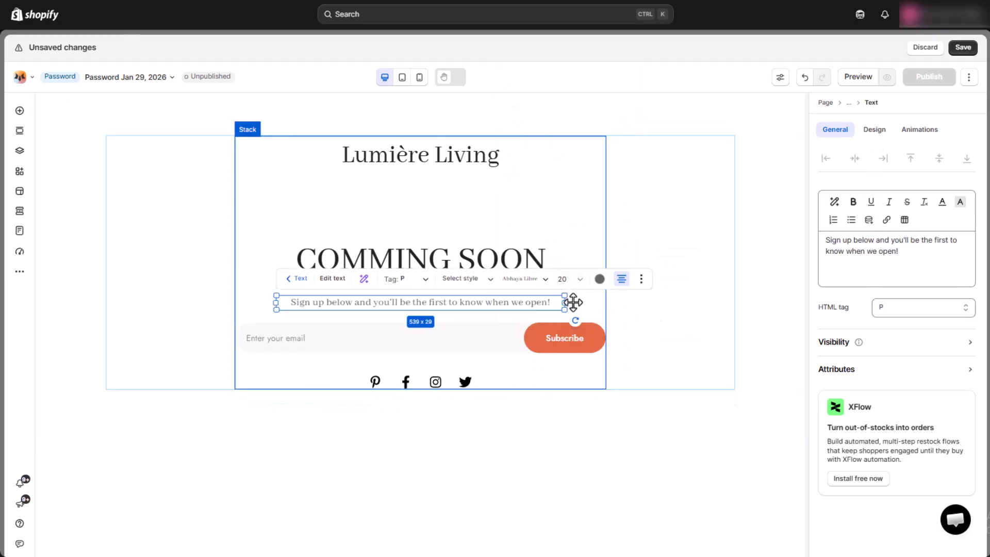
Step: Give the section the Untitled_design image as its background and set the background size to Cover
left_click(708, 242)
left_click(881, 132)
left_click(899, 276)
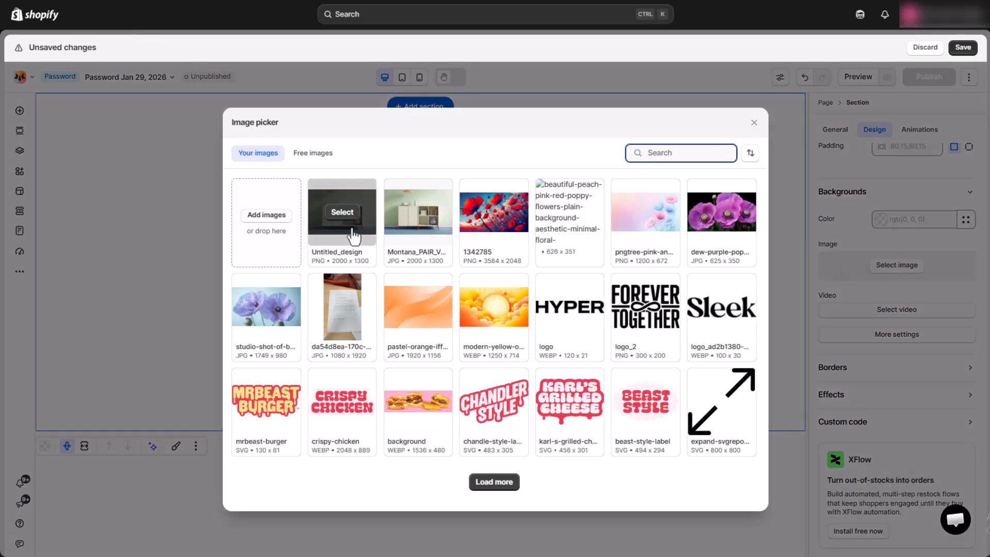
left_click(349, 236)
left_click(882, 458)
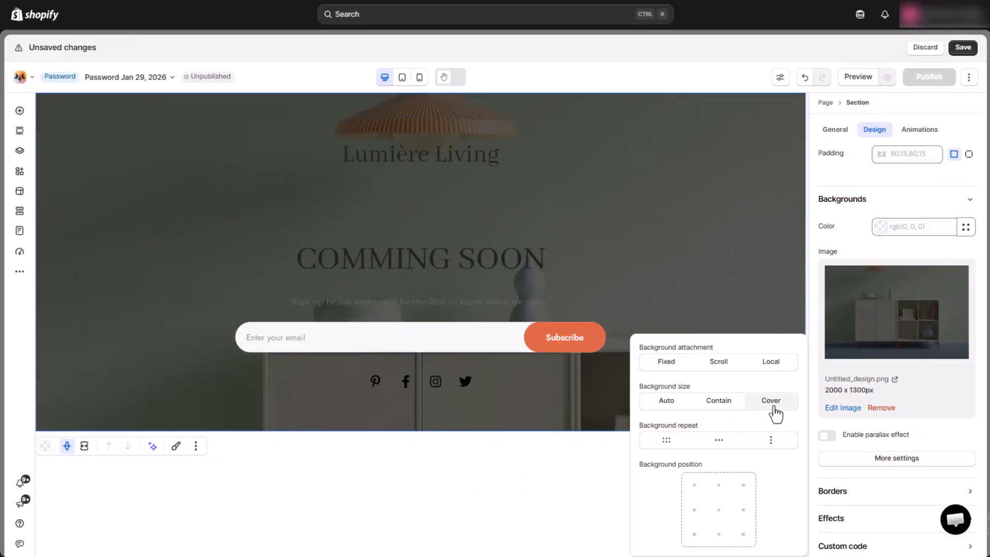
Step: Add a minimum height of 800 px to the section
scroll(876, 237, "up", 5)
left_click(923, 261)
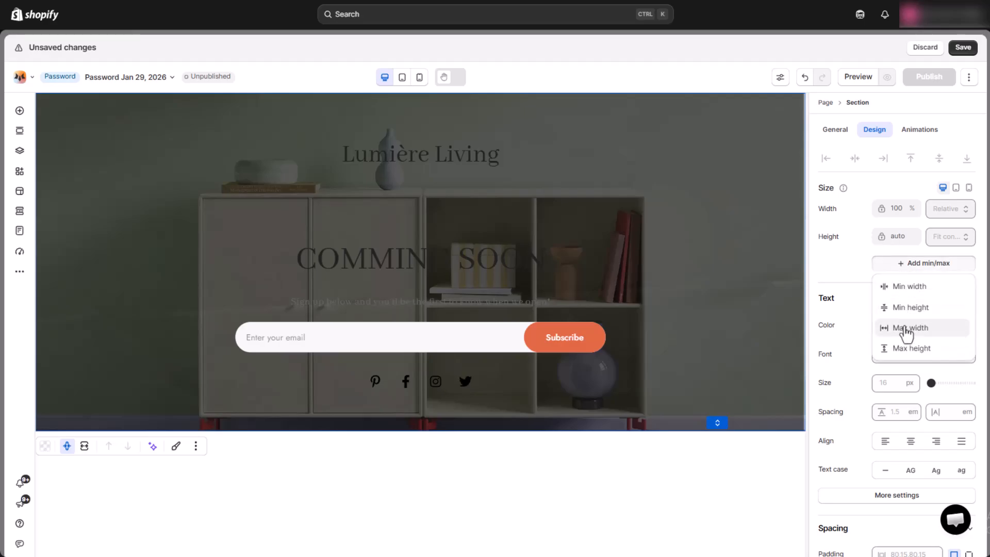
left_click(905, 304)
type("800")
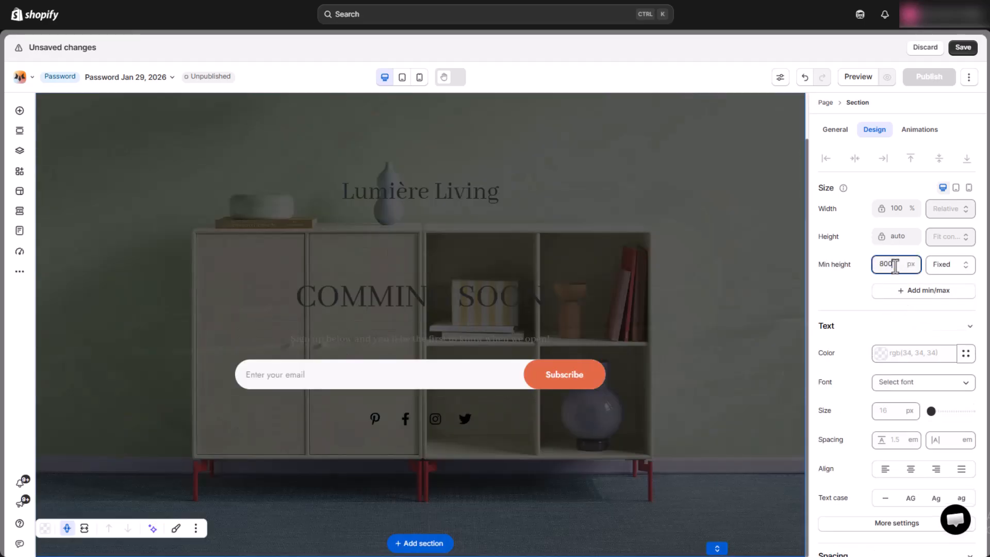
Step: Recolor the "Lumière Living" heading and the "COMMING SOON" text to white
left_click(472, 198)
left_click(676, 161)
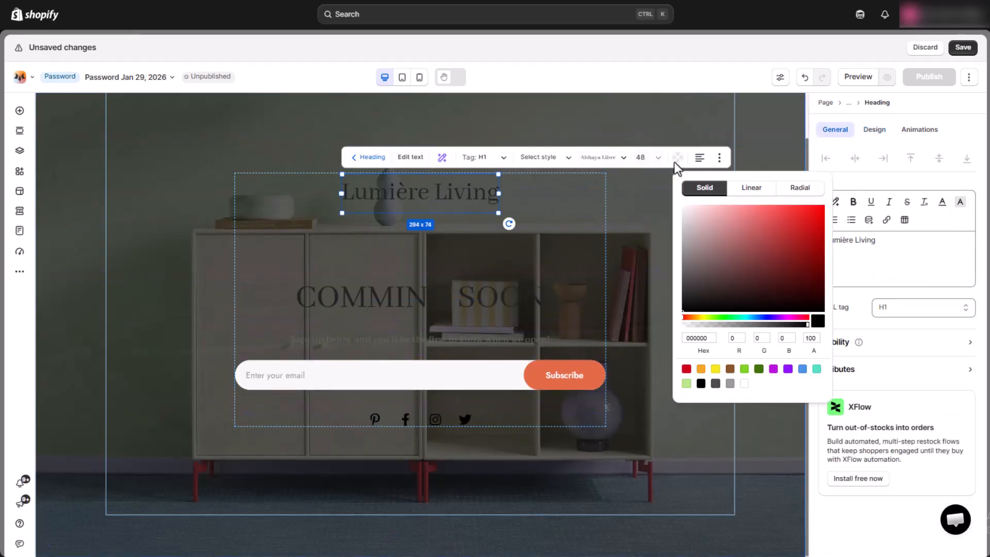
left_click_drag(692, 212, 627, 208)
left_click(459, 298)
left_click(619, 261)
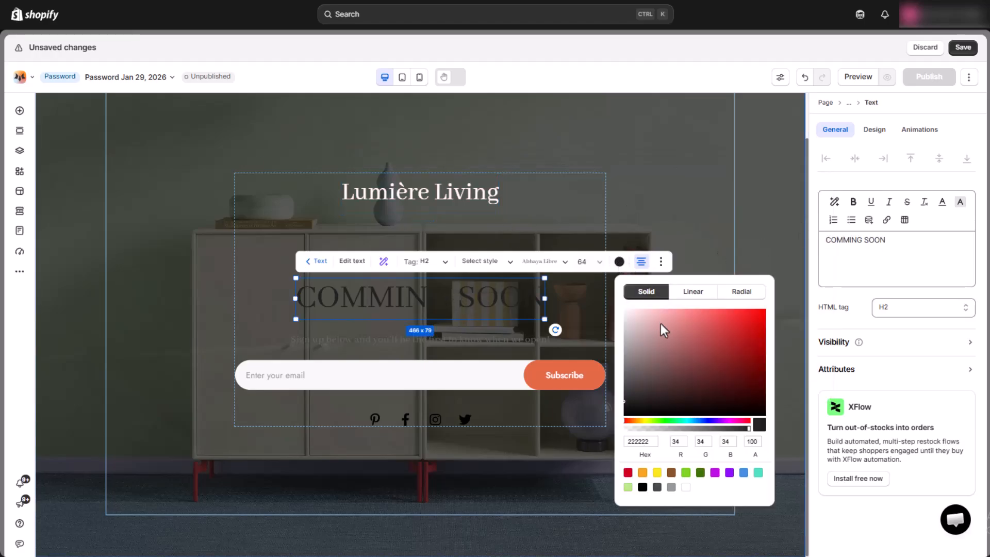
left_click_drag(660, 327, 555, 330)
Step: Set the newsletter sign-up line's text color to white, FFFFFF
left_click(516, 339)
left_click(598, 316)
left_click(602, 105)
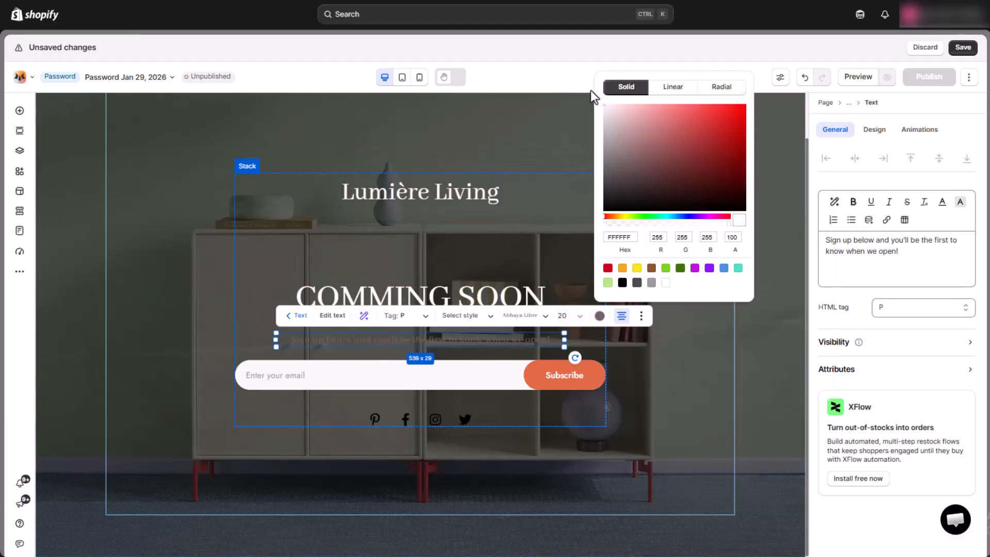
Step: Delete the Pinterest icon from the social icon stack and move the Twitter icon to the first place
left_click(21, 153)
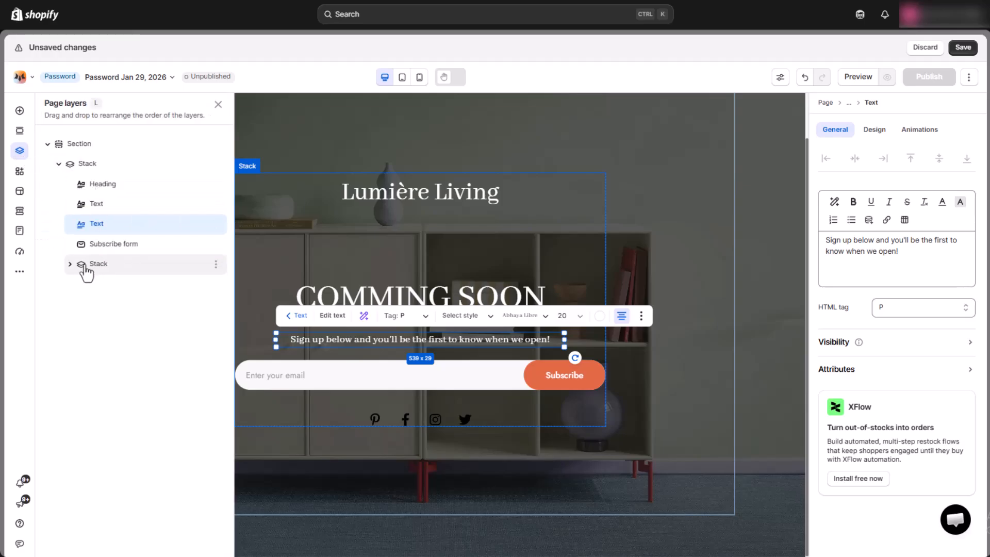
left_click(88, 264)
left_click(108, 286)
left_click(215, 285)
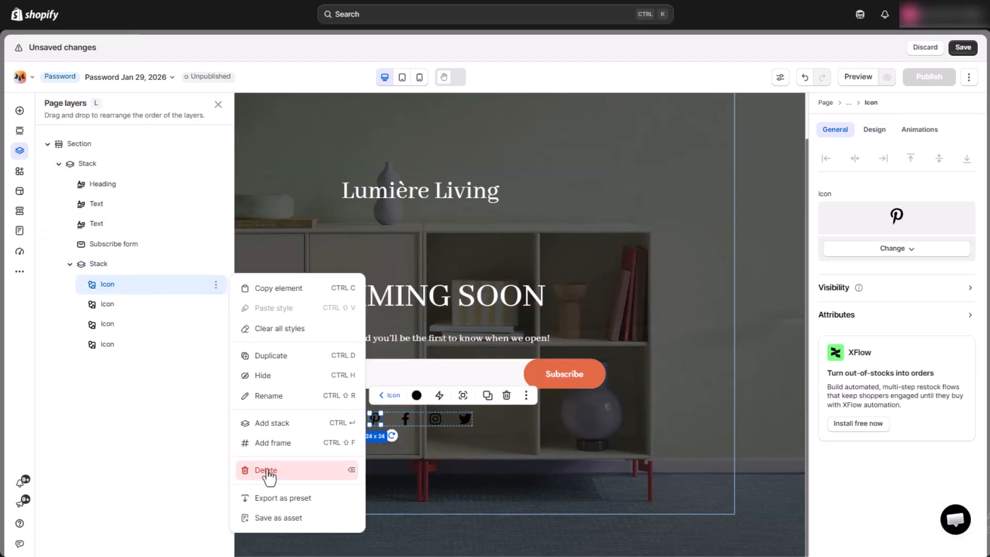
left_click(267, 470)
left_click_drag(99, 329, 108, 284)
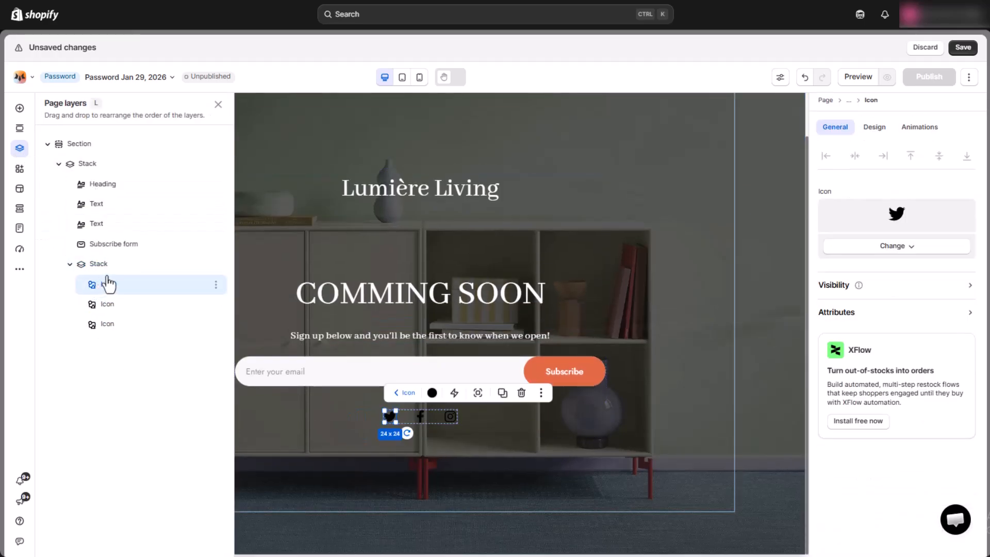
Step: Color the Twitter icon #48a1eb and the Facebook icon #405a93
left_click(874, 127)
left_click(915, 333)
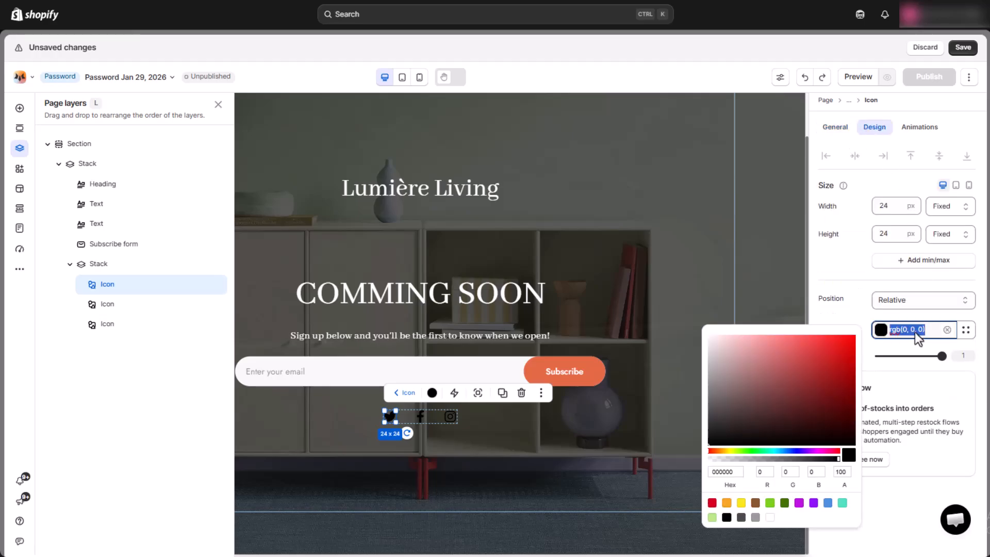
type("#48a1eb")
left_click(108, 305)
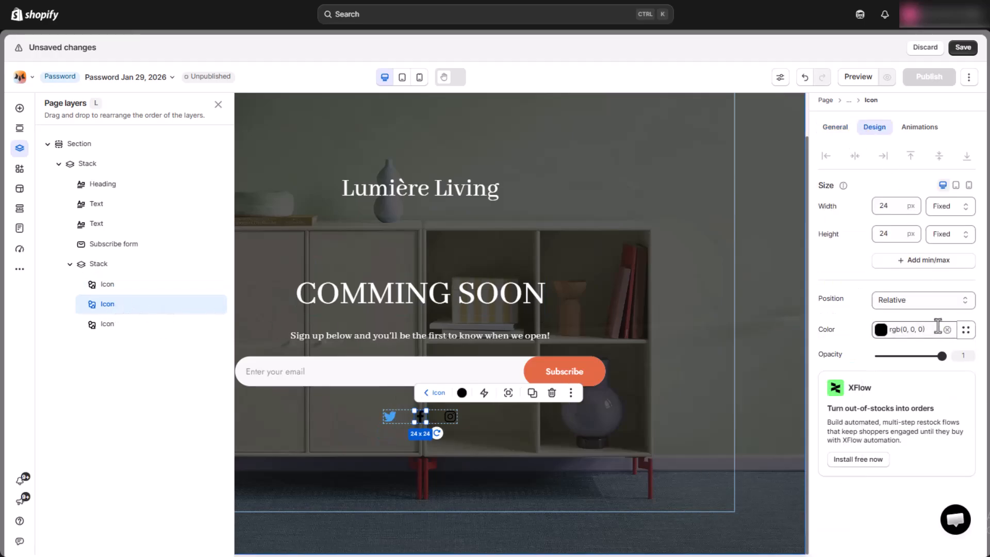
left_click(908, 329)
type("#48a1eb")
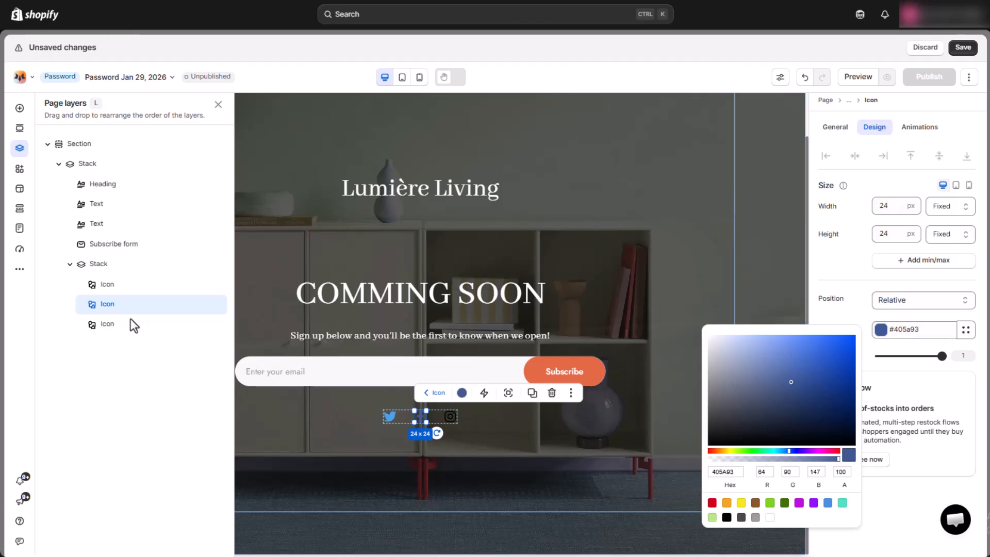
Step: Set the Instagram icon's color to white, rgb(255, 255, 255)
left_click(170, 328)
left_click(909, 333)
left_click_drag(836, 362, 683, 334)
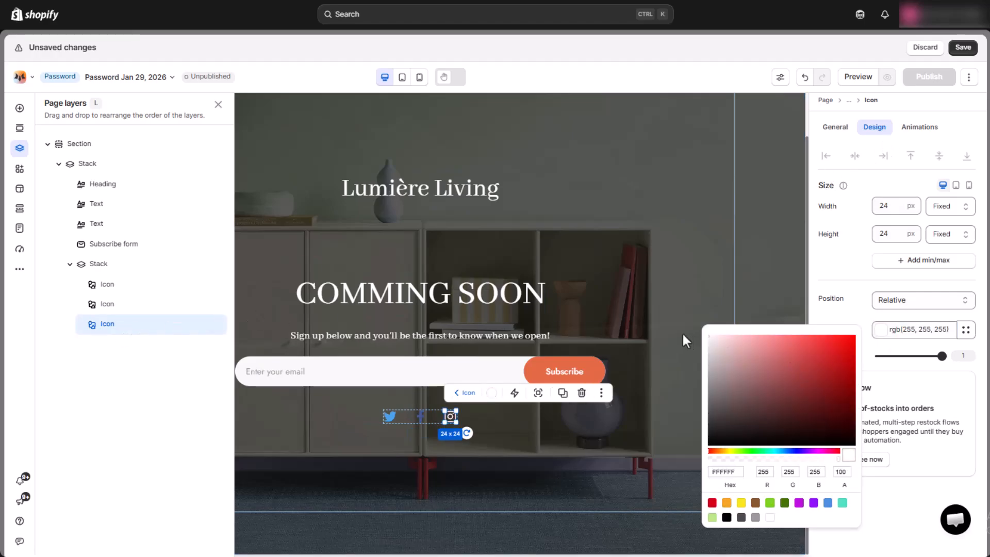
Step: Set the subscribe form's placeholder to "Email" and its button label to "Enter"
left_click(123, 245)
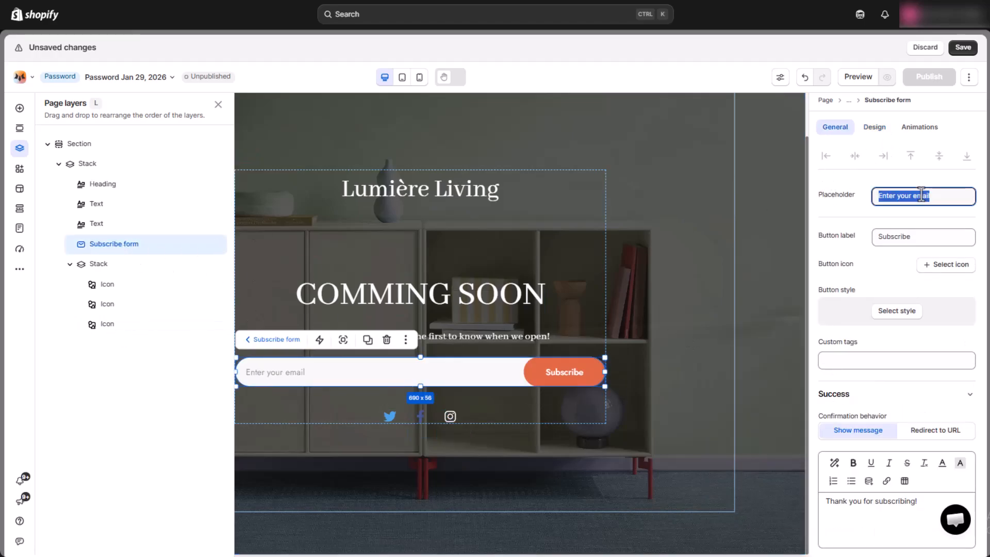
type("Email")
double_click(906, 237)
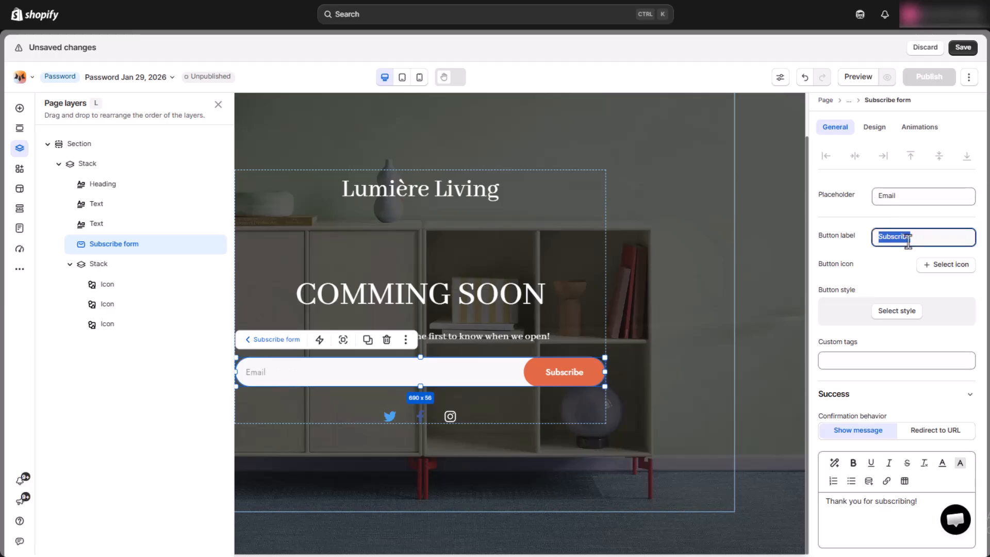
type("Enter")
Step: Set the font of the subscribe form's input to Abhaya Libre
left_click(874, 127)
scroll(892, 309, "down", 5)
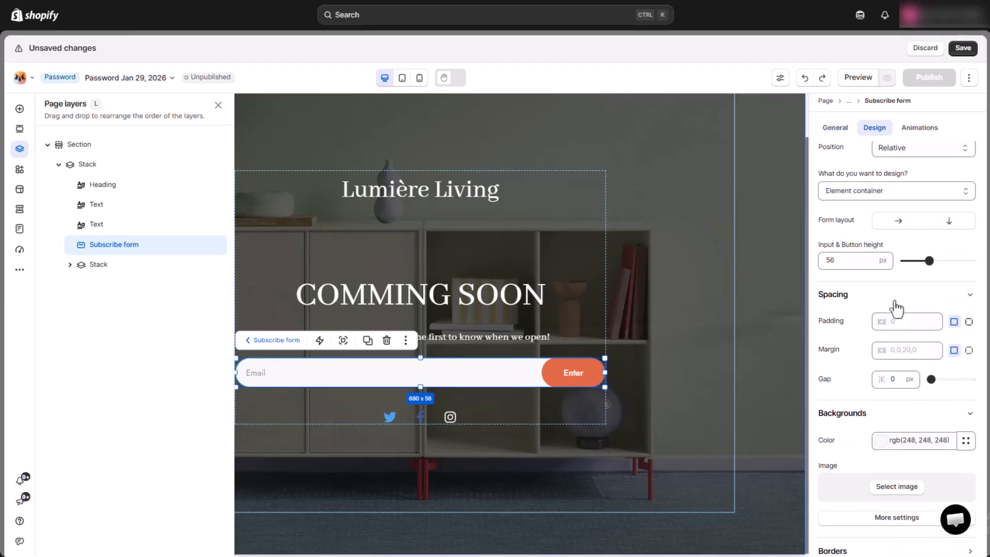
scroll(883, 349, "up", 5)
left_click(895, 371)
left_click(846, 415)
left_click(912, 339)
scroll(757, 342, "down", 3)
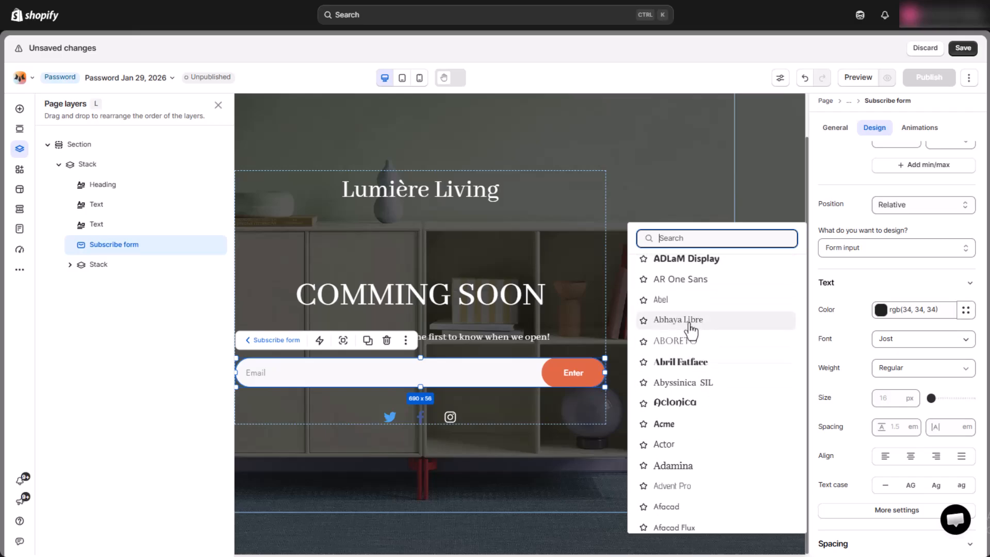
left_click(692, 323)
Step: Style the subscribe form's submit button with the Abhaya Libre font and an rgb(128, 45, 43) background
left_click(895, 247)
left_click(856, 311)
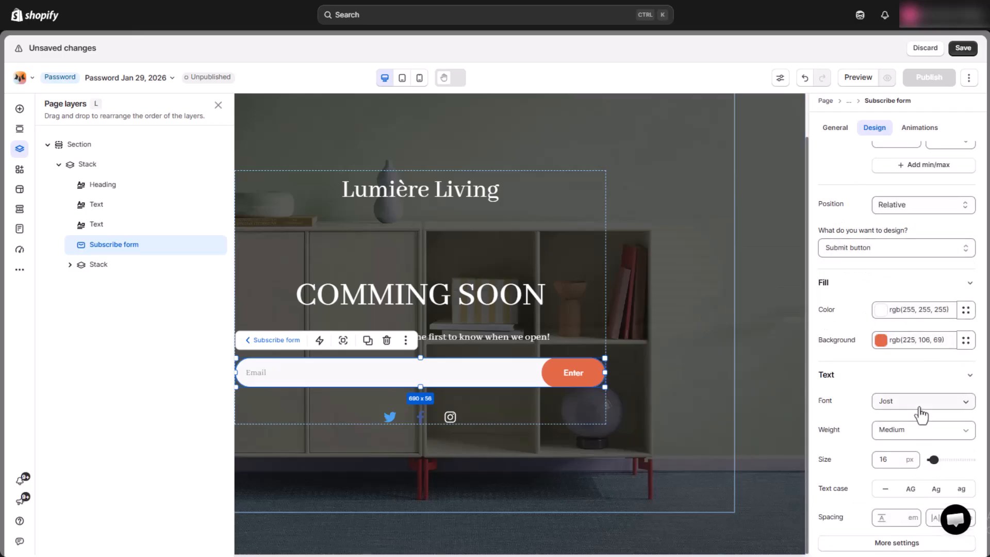
left_click(920, 405)
left_click(707, 355)
left_click(916, 355)
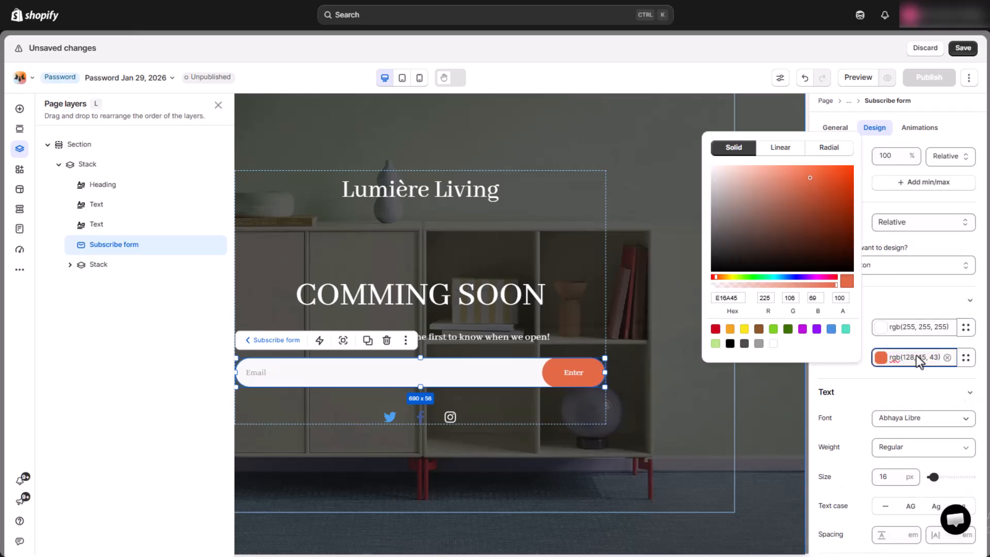
key("Return")
scroll(907, 369, "down", 4)
left_click(876, 391)
scroll(856, 320, "up", 5)
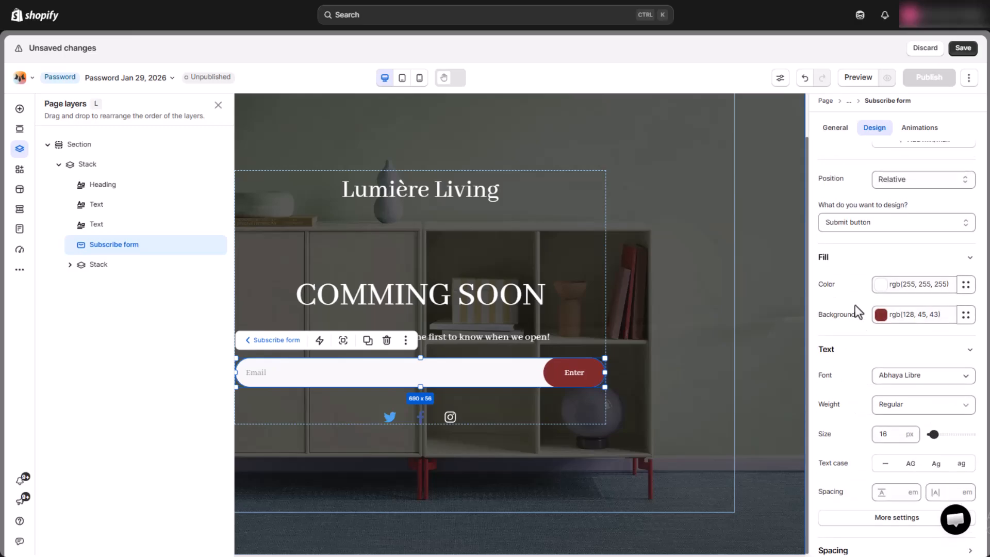
Step: Set the submit button's hover background to rgb(92, 33, 32)
left_click(907, 221)
left_click(856, 305)
left_click(907, 358)
key("ctrl+v")
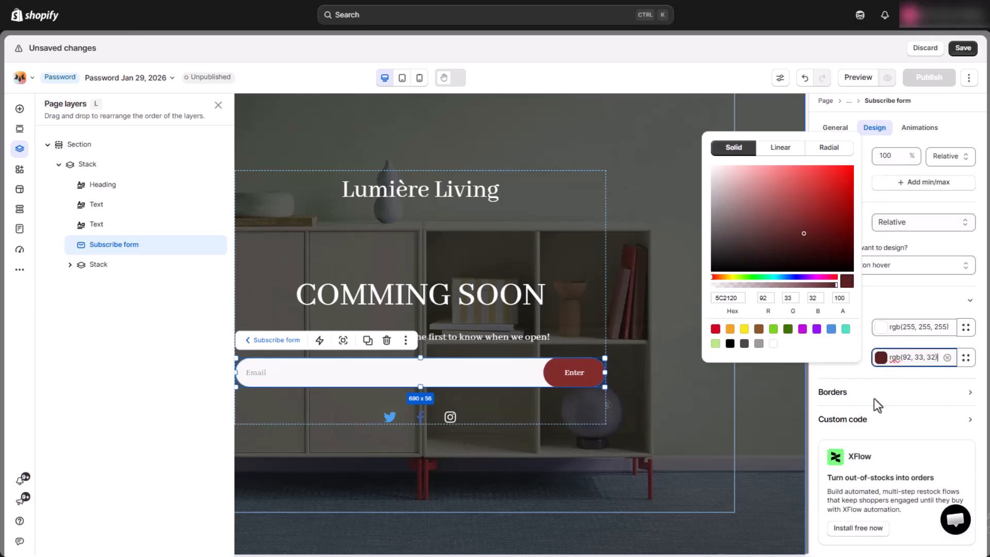
left_click(875, 393)
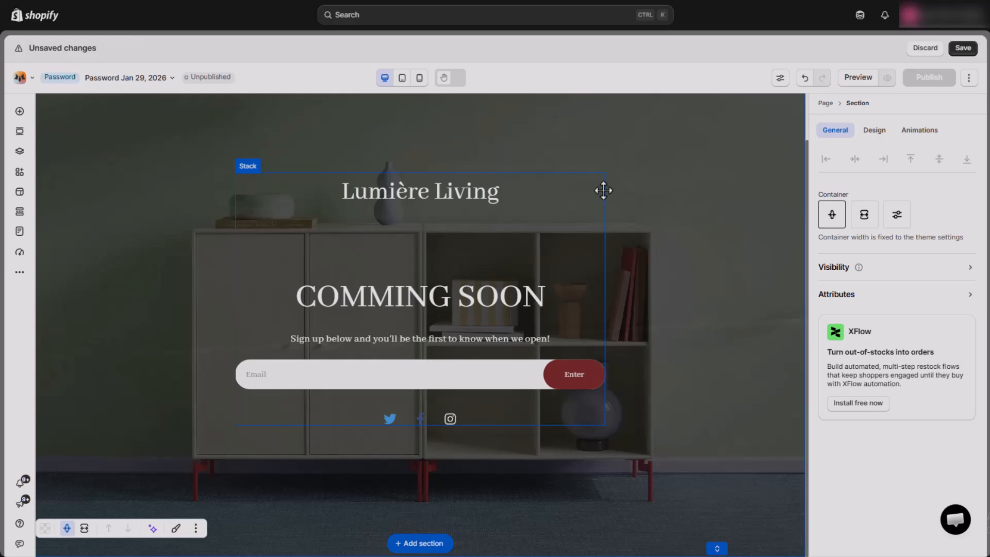
Step: Check the stack, texts, subscribe form and social icons in the desktop layout
left_click(603, 190)
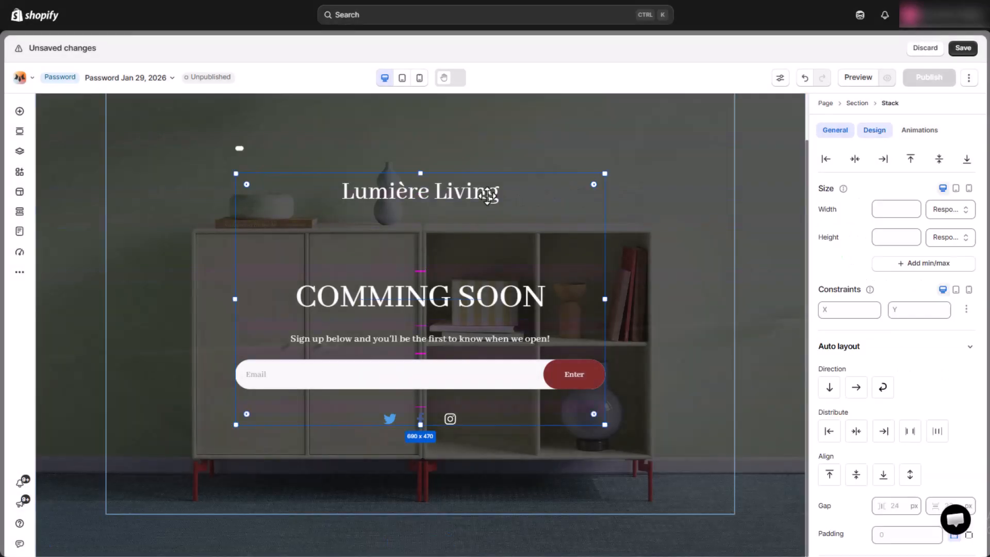
left_click(493, 302)
left_click(495, 340)
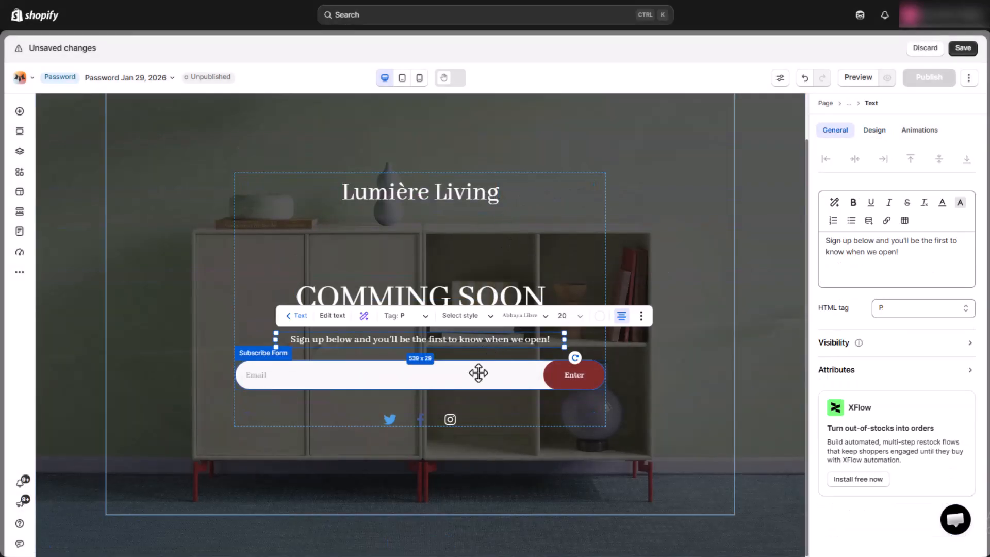
left_click(475, 374)
left_click(425, 424)
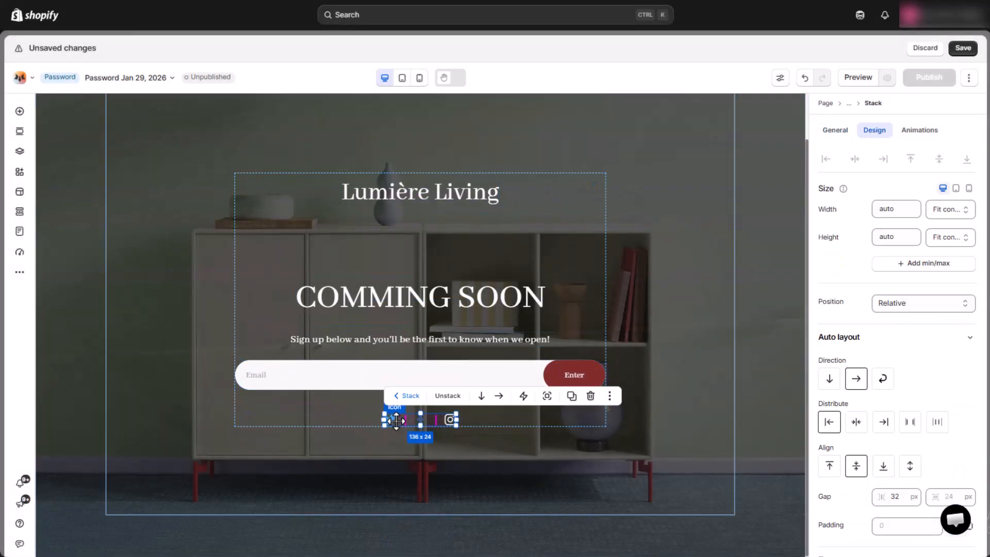
left_click(390, 419)
left_click(651, 330)
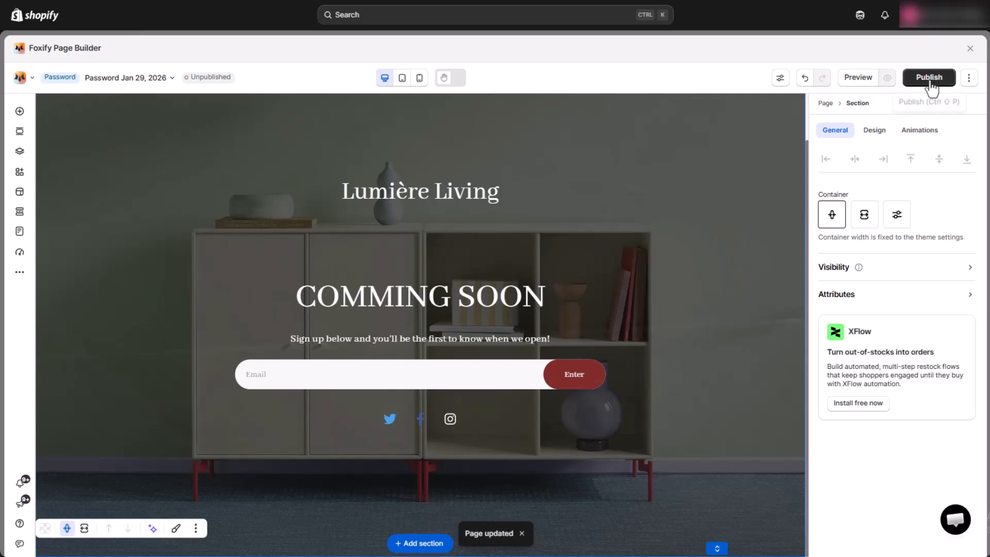
Step: Publish the password page
left_click(929, 81)
left_click(935, 210)
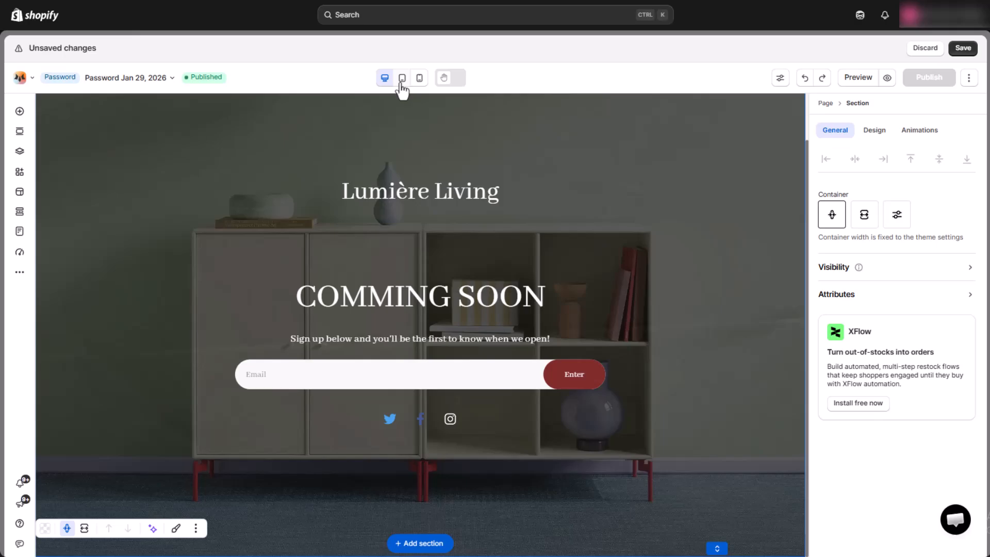
Step: Examine the headings, sign-up line and subscribe form in the tablet layout
left_click(402, 77)
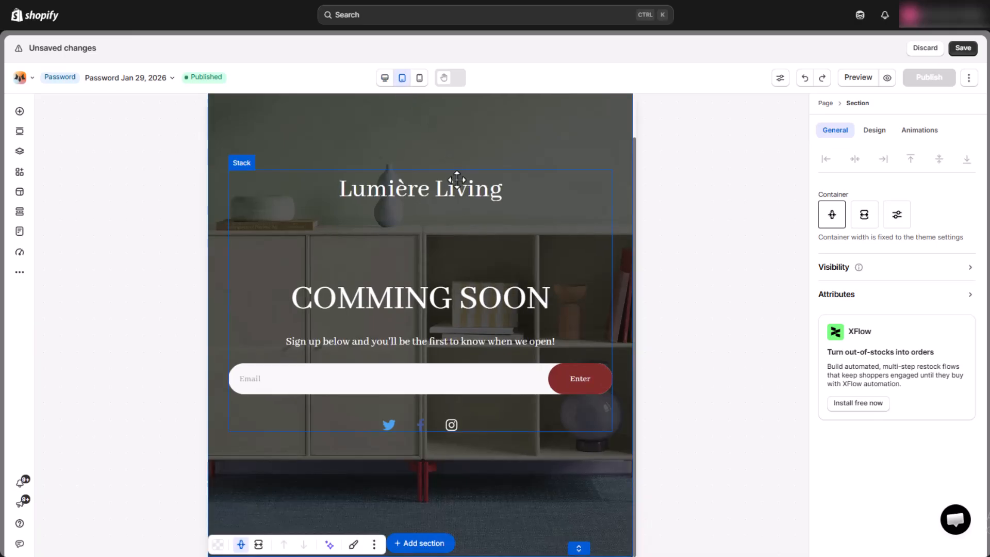
left_click(455, 188)
left_click(455, 188)
left_click(459, 297)
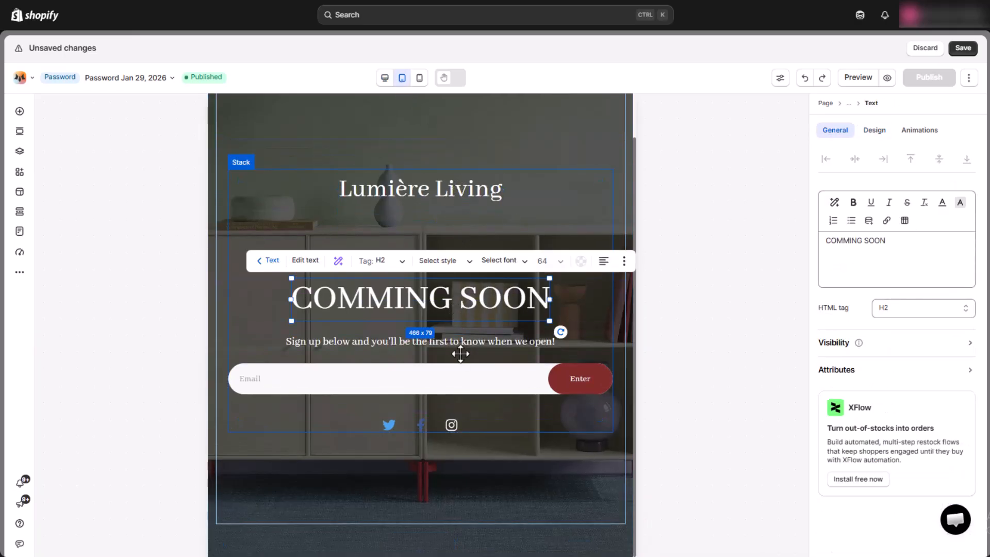
left_click(458, 342)
left_click(460, 377)
Step: In the mobile layout, set the newsletter sign-up line's font size to 14 px
left_click(420, 82)
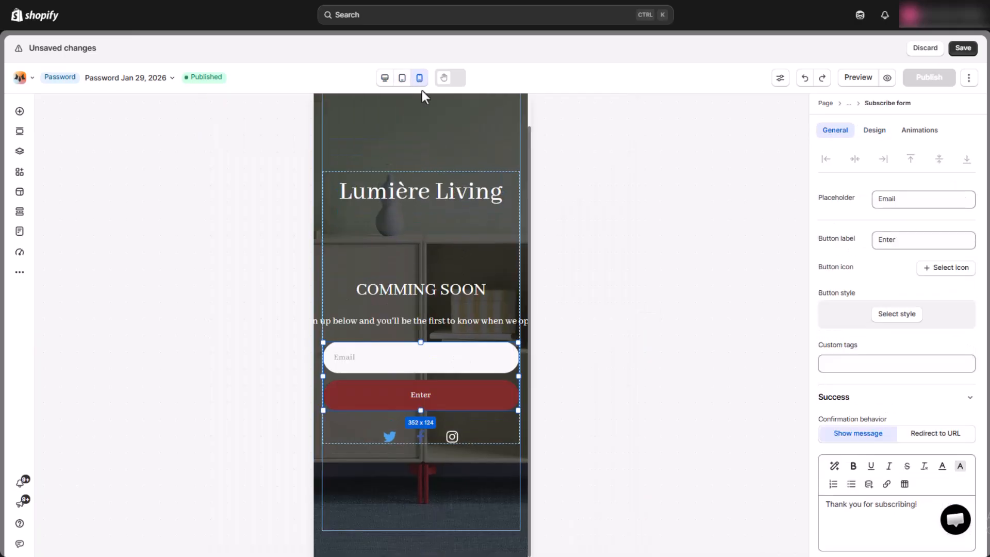
left_click(438, 195)
left_click(438, 322)
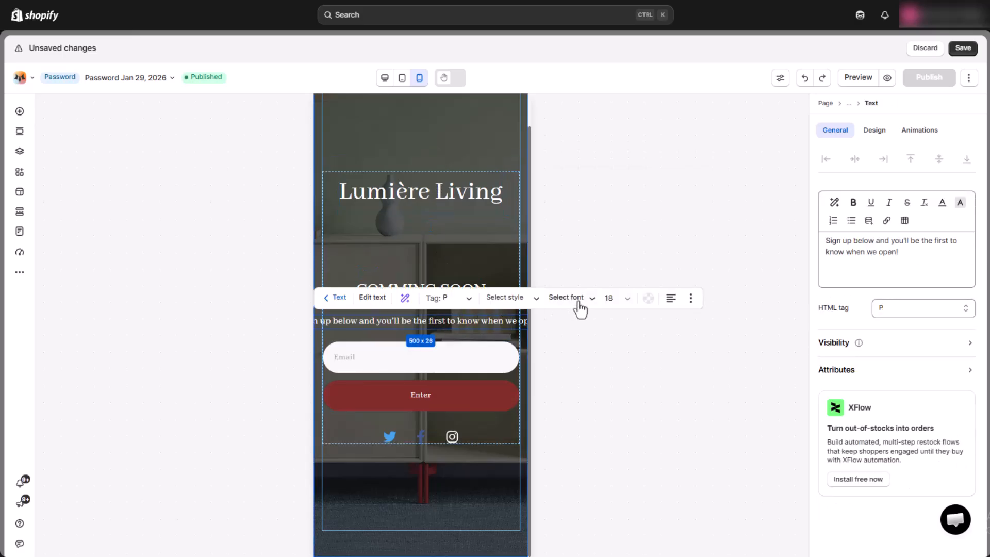
left_click(627, 299)
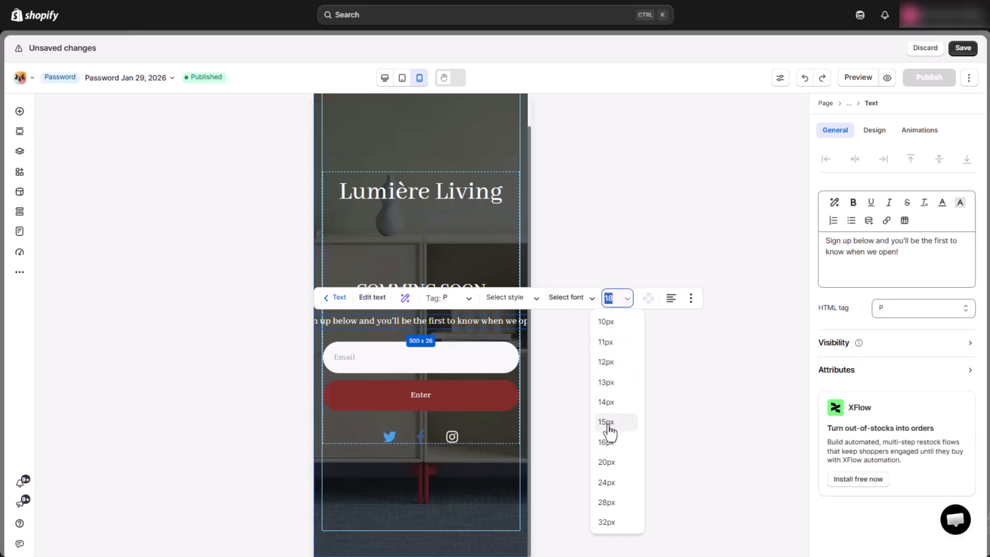
left_click(607, 402)
Step: Set the Lumière Living heading's font size to 32 px in the mobile layout
left_click(469, 209)
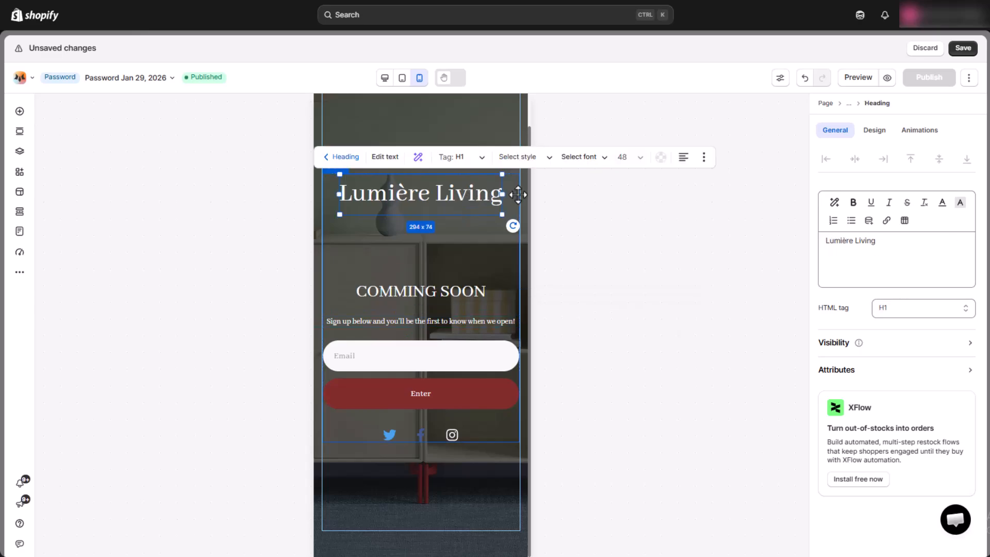
left_click(634, 157)
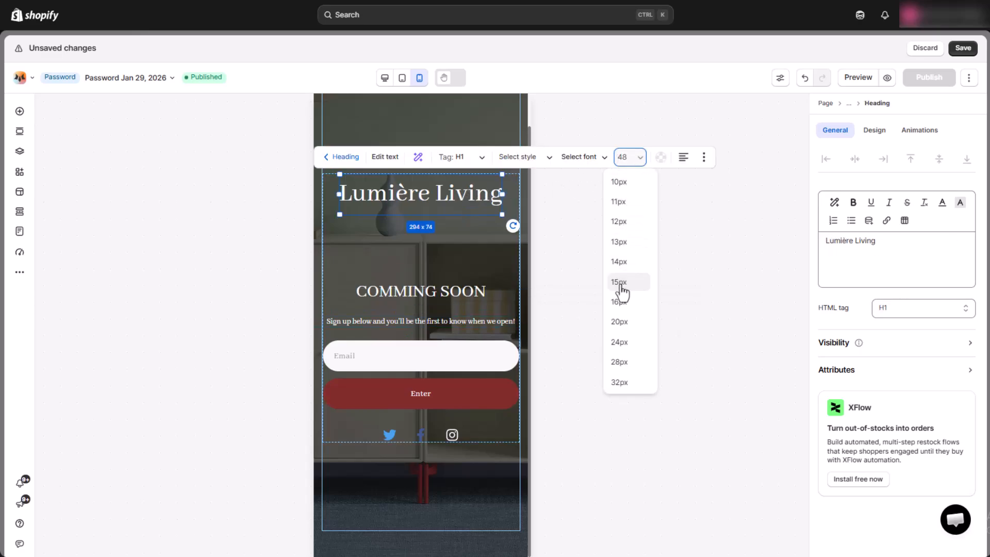
left_click(619, 382)
Step: Increase the COMMING SOON heading's font size in the mobile layout so the text nearly fills the stack's width
left_click(453, 286)
left_click(633, 261)
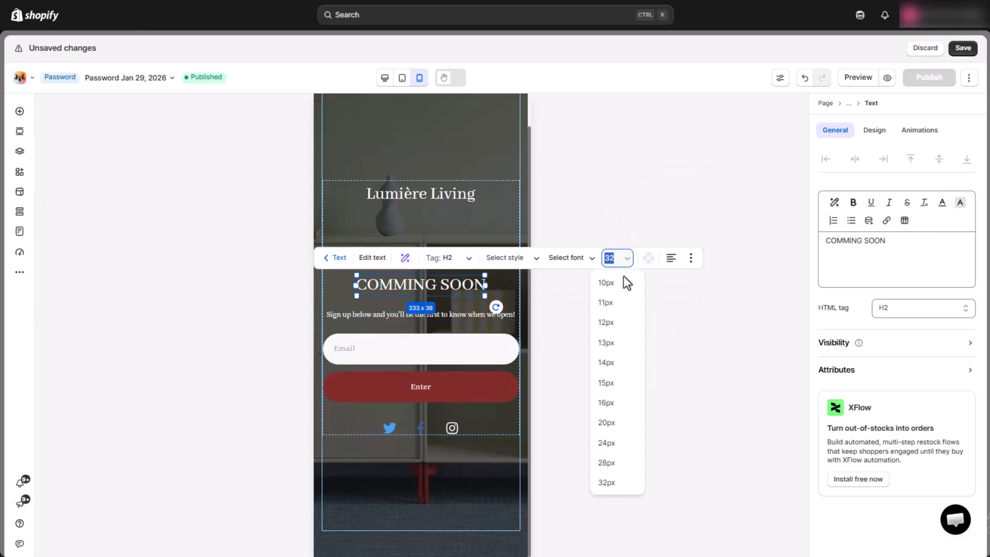
scroll(620, 438, "down", 2)
left_click(617, 465)
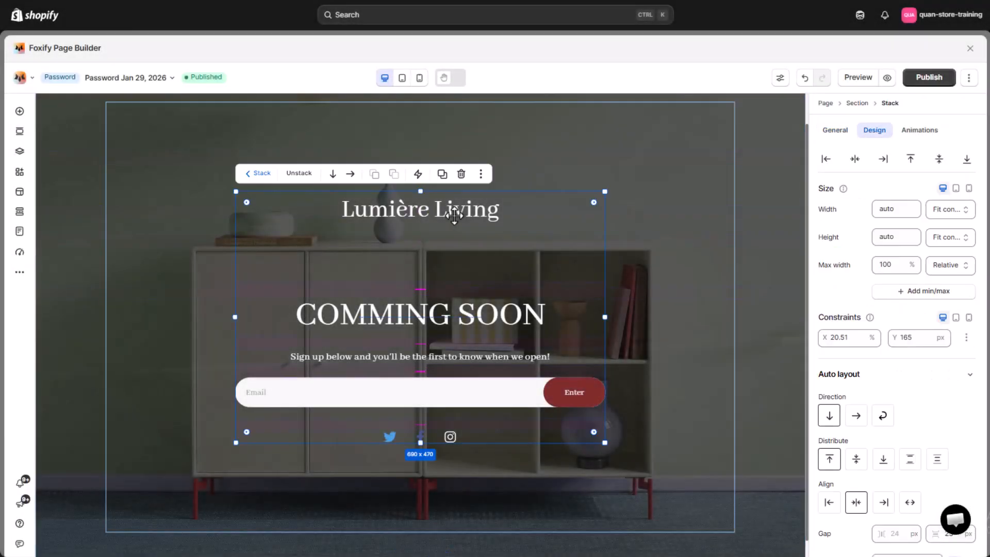
Step: Examine the headings, sign-up line, subscribe form and social icons in the desktop and tablet layouts
left_click(463, 320)
left_click(461, 393)
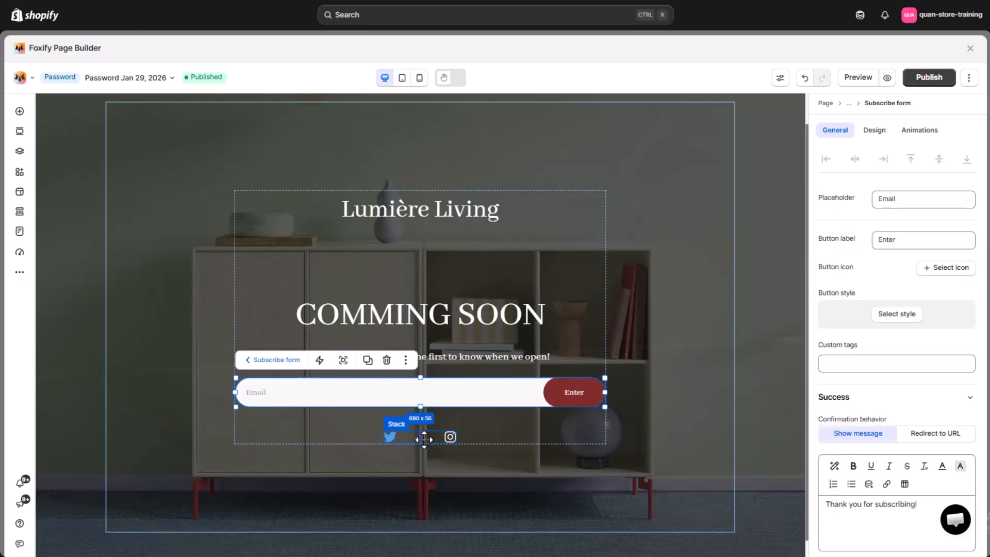
left_click(450, 436)
left_click(402, 78)
left_click(415, 203)
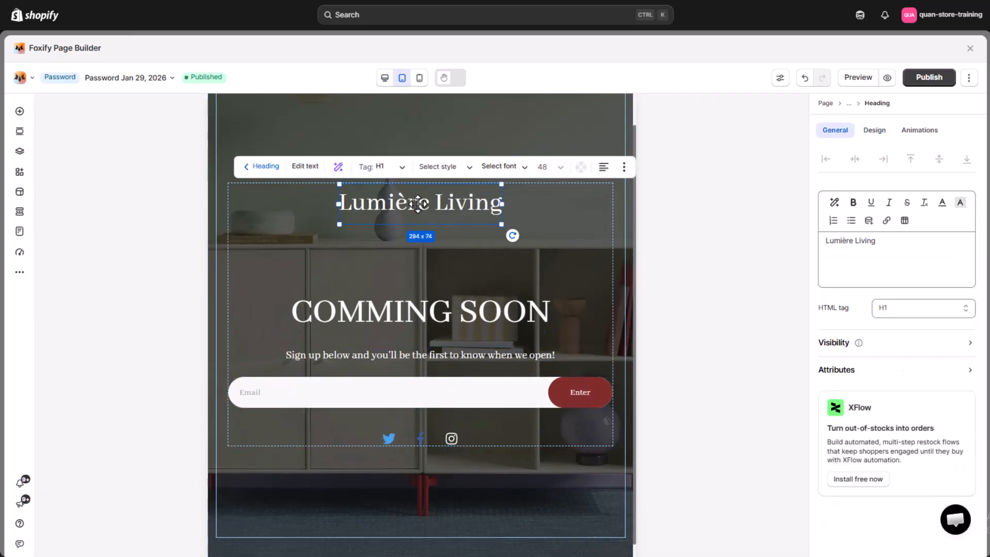
left_click(411, 316)
left_click(402, 367)
left_click(395, 388)
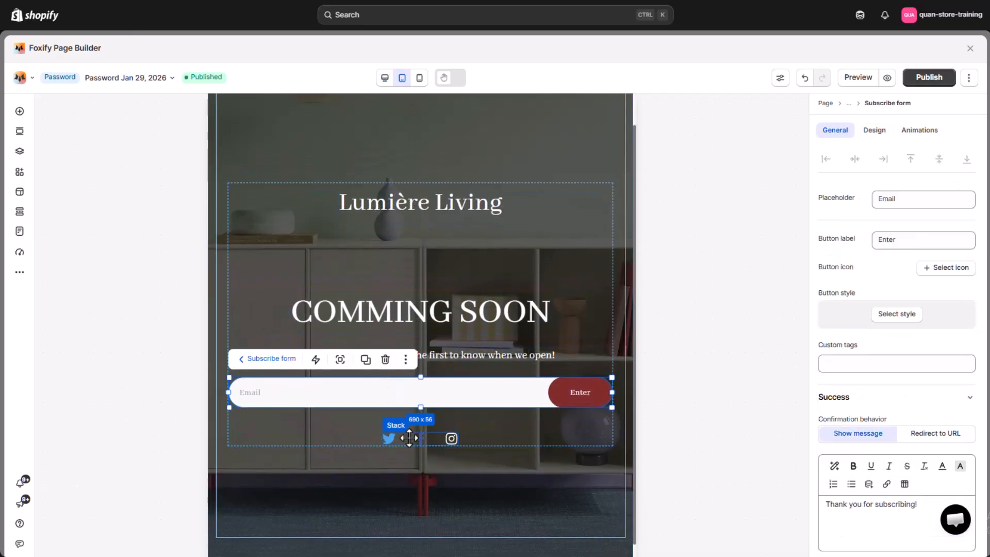
Step: Check the resized headings, sign-up line and subscribe form in the mobile layout
left_click(419, 77)
left_click(411, 179)
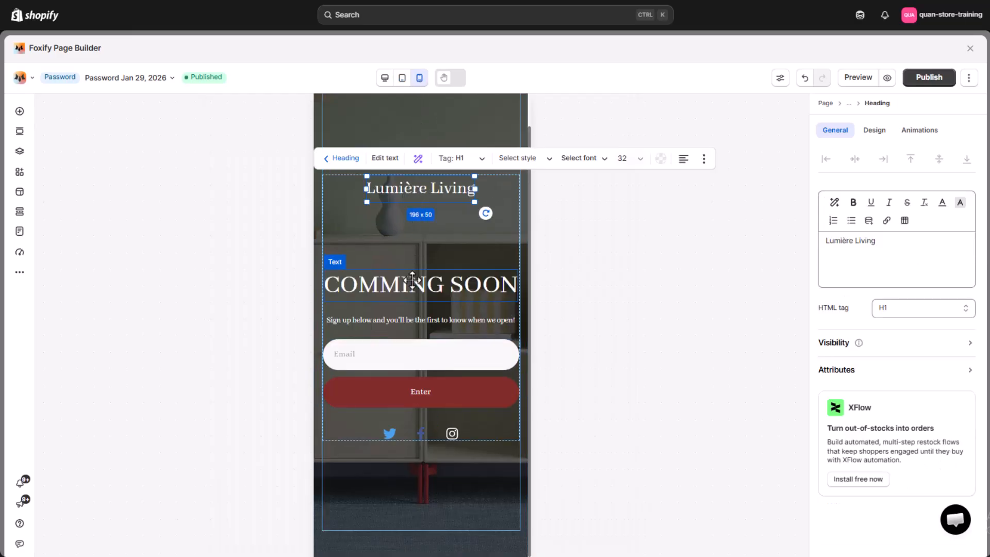
left_click(405, 289)
left_click(404, 361)
left_click(406, 392)
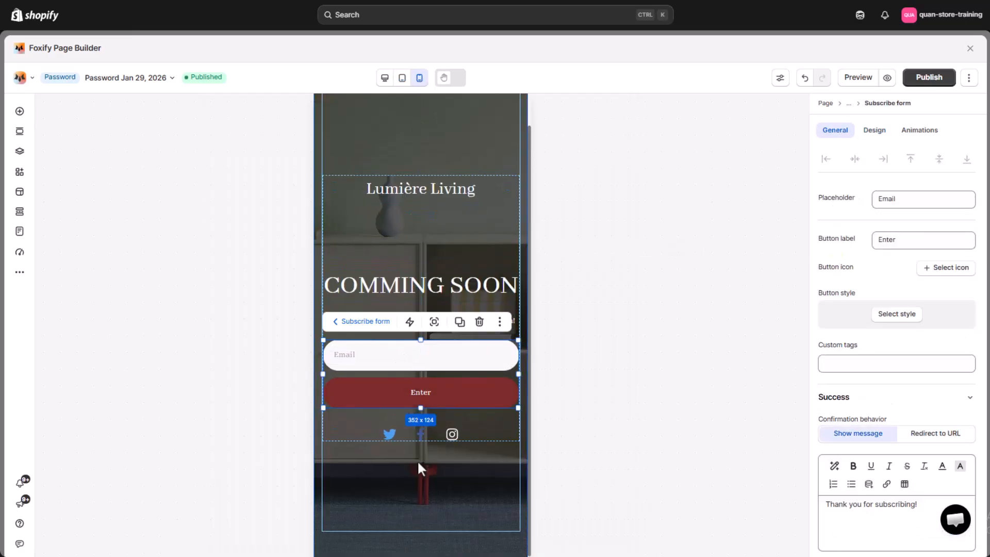
left_click(498, 535)
Step: Preview the password page in the storefront, hide the preview bar and look over the whole page
left_click(853, 78)
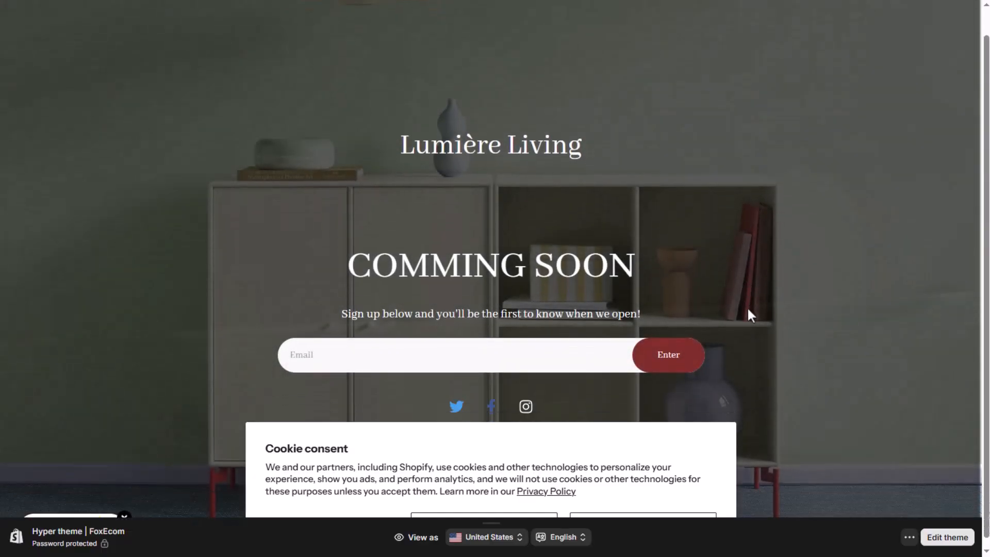
left_click(909, 536)
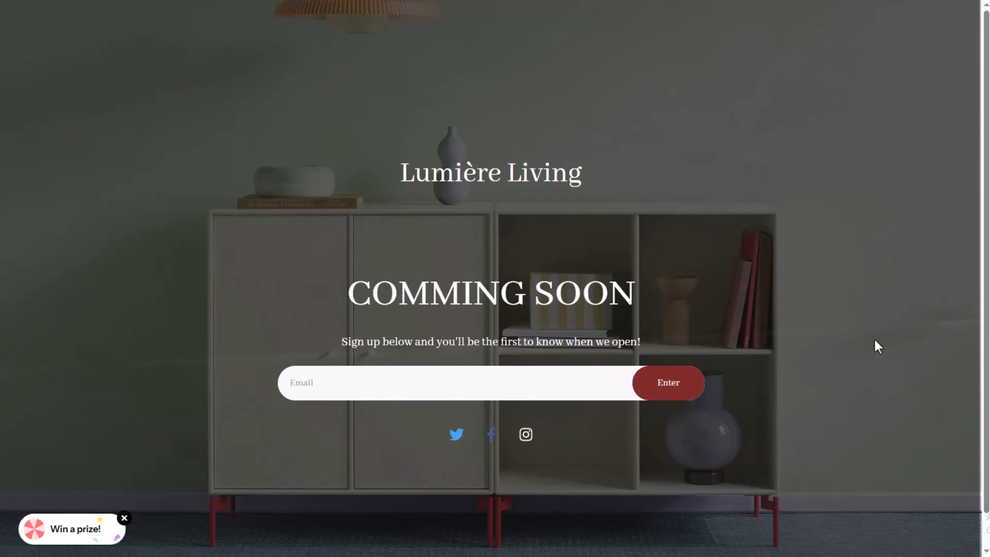
scroll(874, 340, "down", 1)
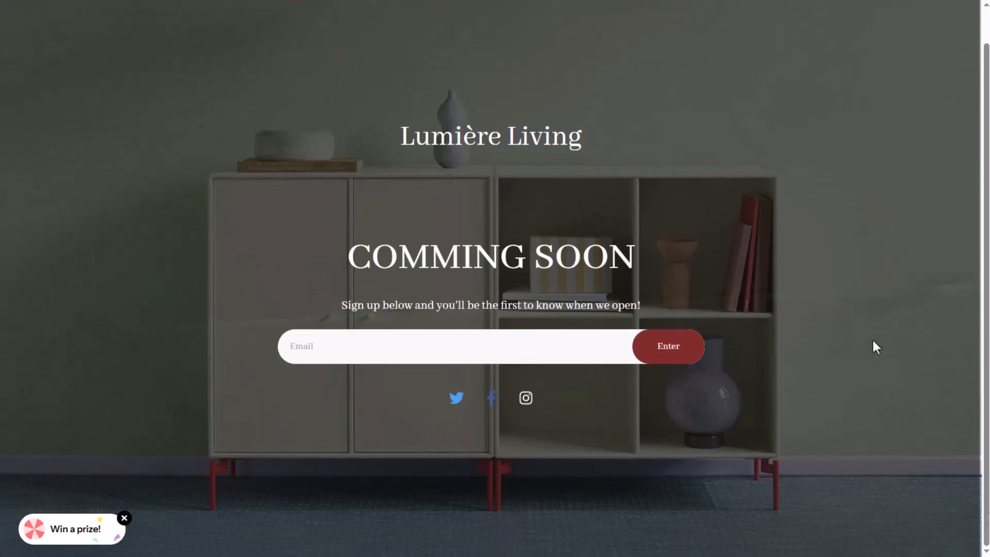